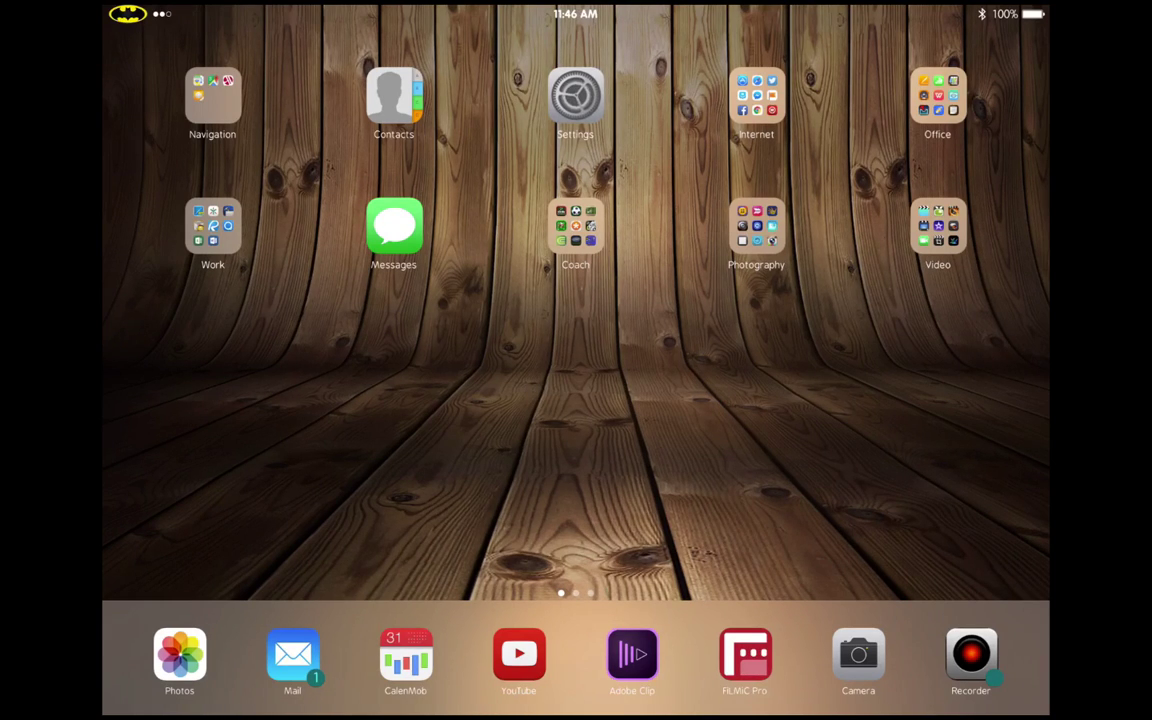
# - Open the Work folder on the iPad home screen
pyautogui.click(212, 227)
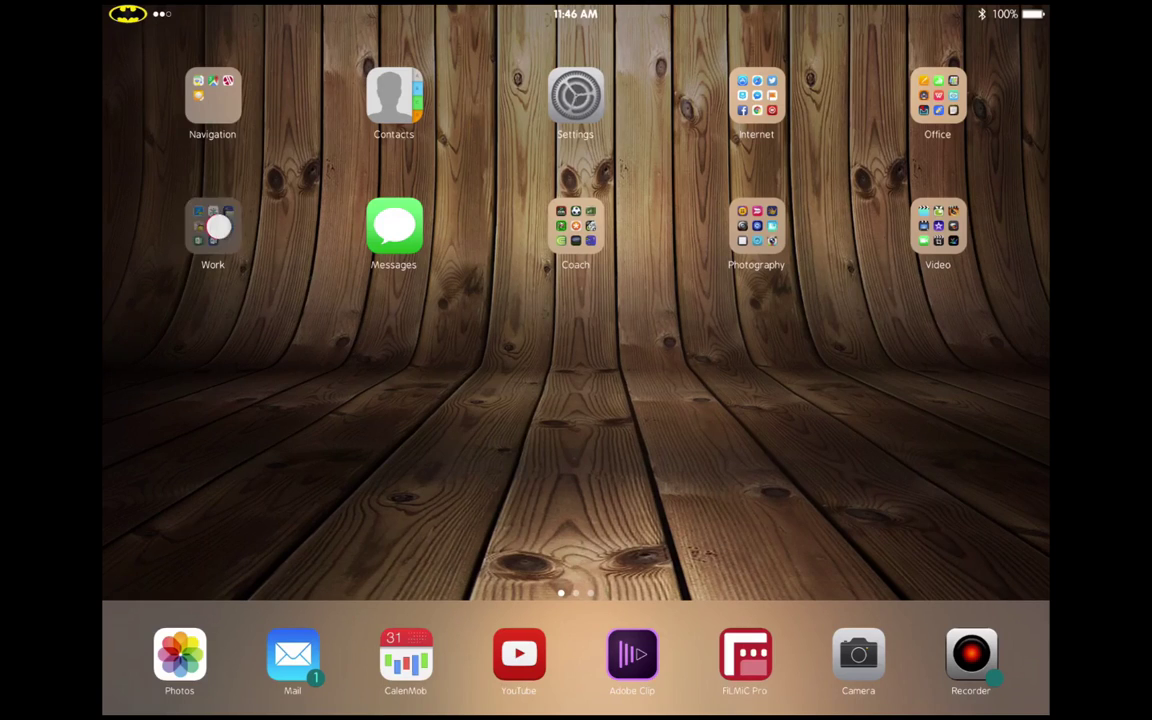
# - Launch PlanGrid and open sheet A1.01A in the Health First -DR 2 project
pyautogui.click(520, 295)
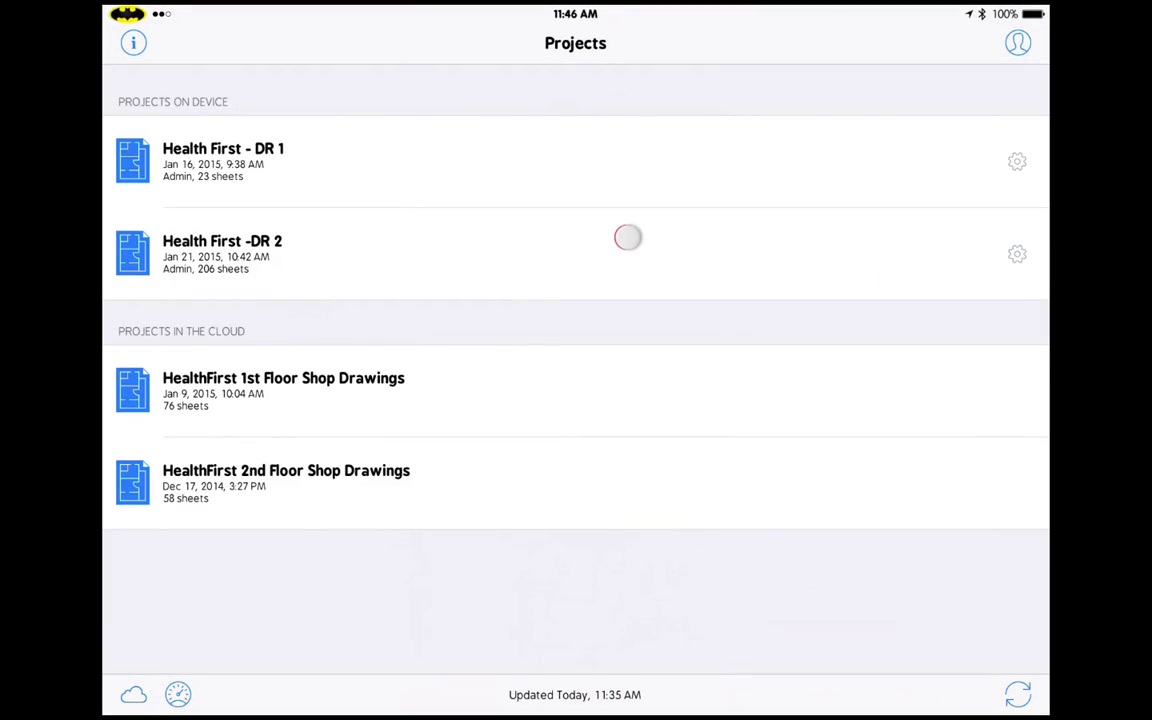
pyautogui.click(628, 237)
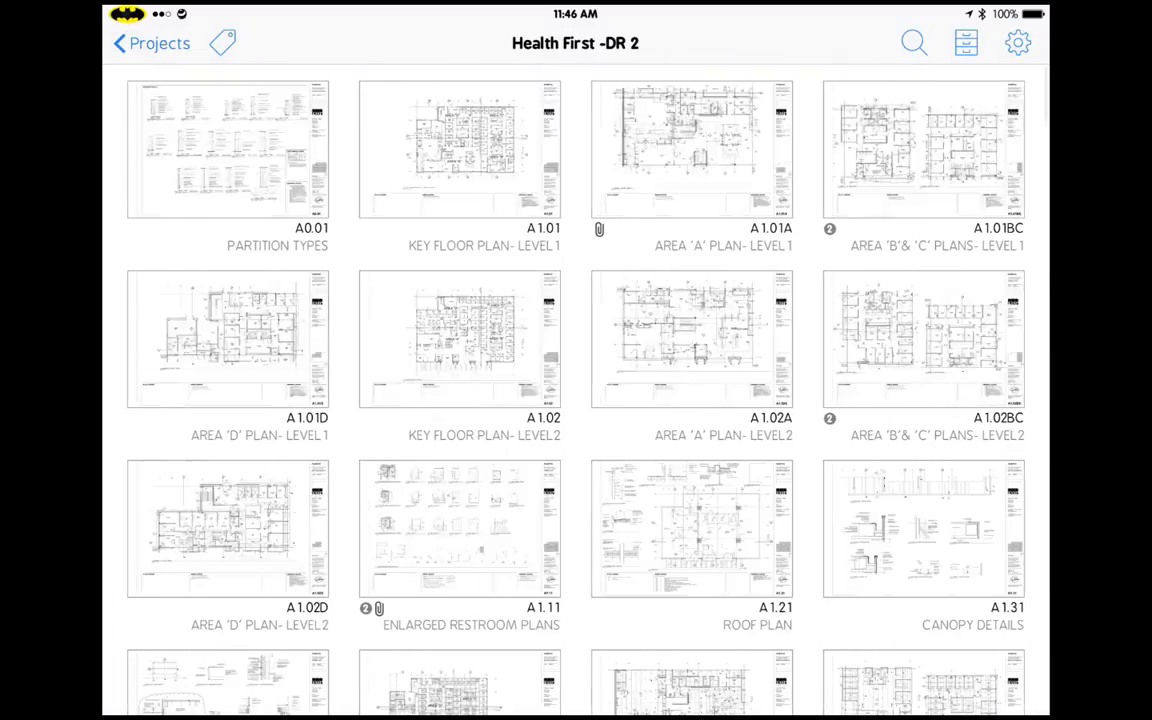
pyautogui.click(639, 135)
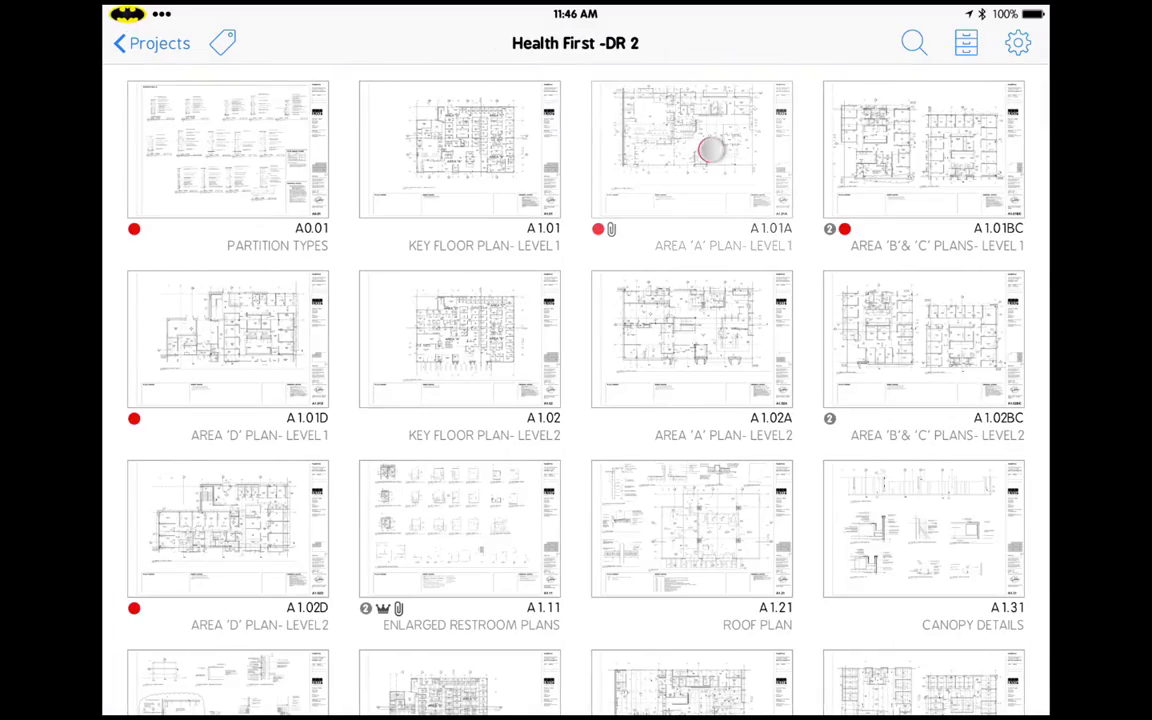
# - Review the three photos on the red photo markup, then follow the D3/A9.03 callout
pyautogui.scroll(5, 634, 375)
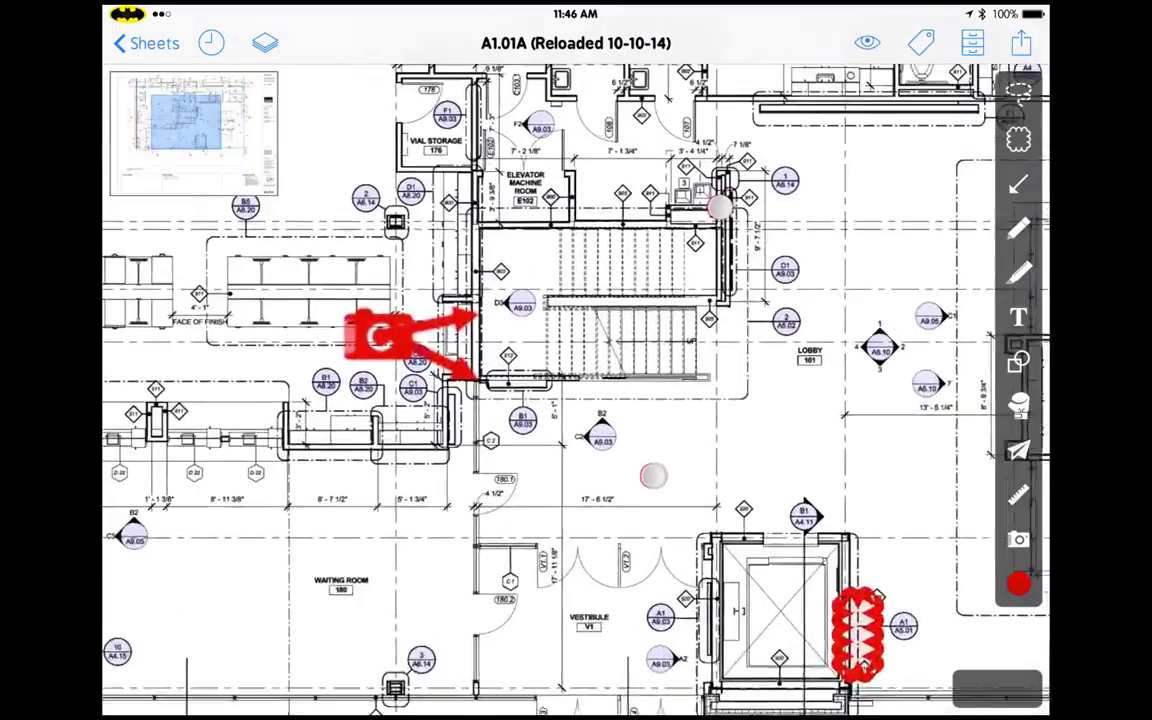
pyautogui.scroll(2, 634, 375)
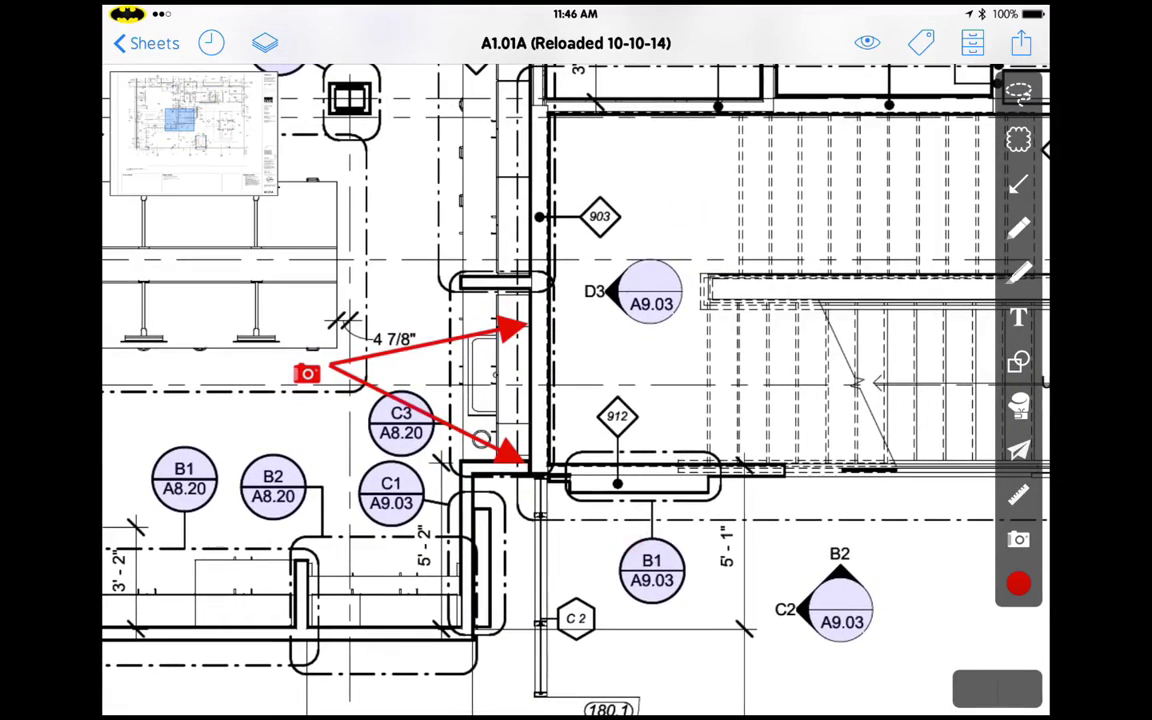
pyautogui.click(306, 373)
pyautogui.click(386, 340)
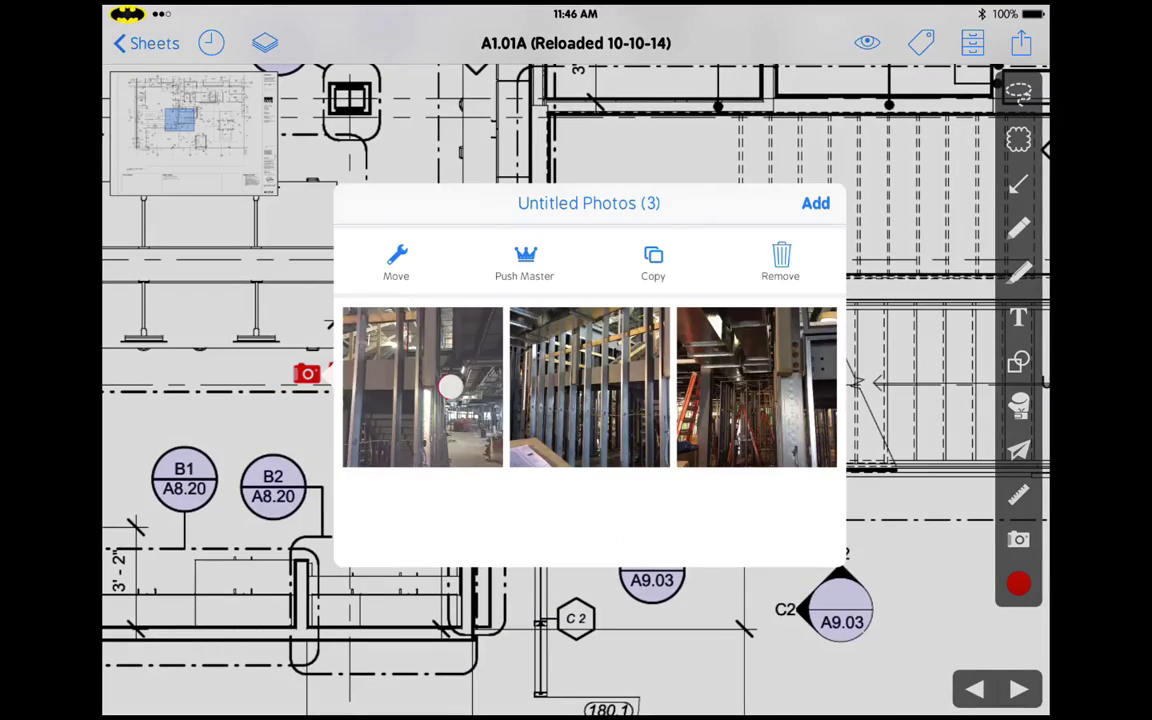
pyautogui.click(451, 386)
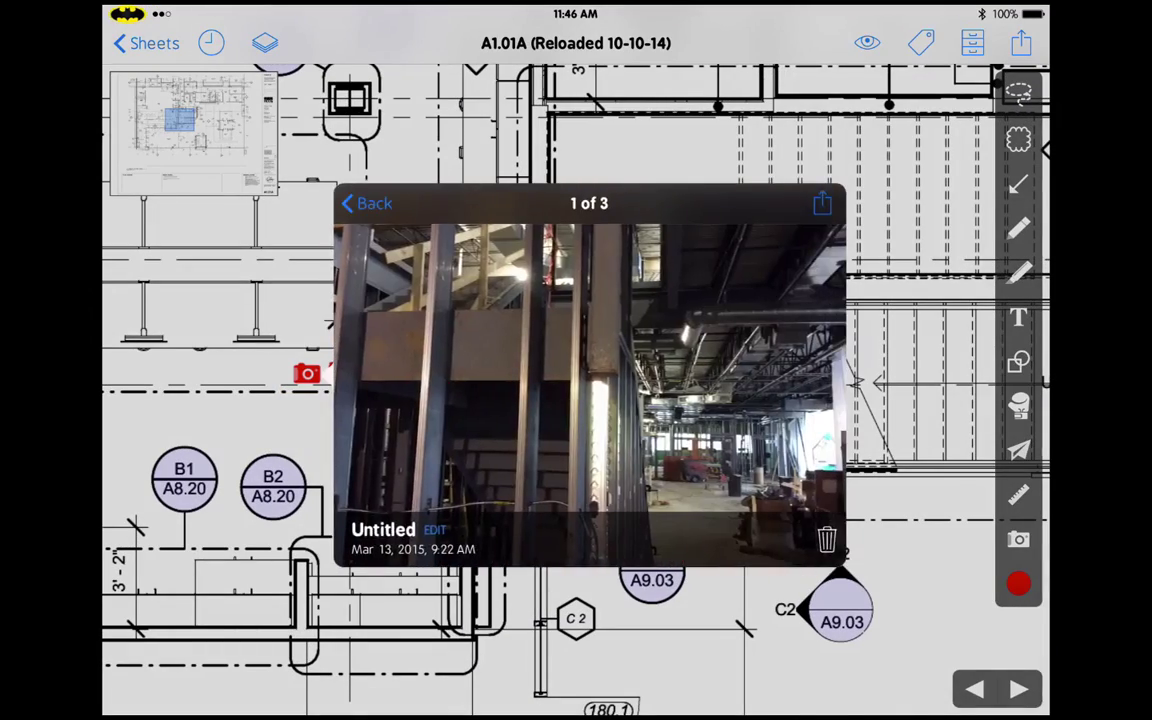
pyautogui.moveTo(680, 328); pyautogui.dragTo(460, 380)
pyautogui.moveTo(700, 380); pyautogui.dragTo(480, 380)
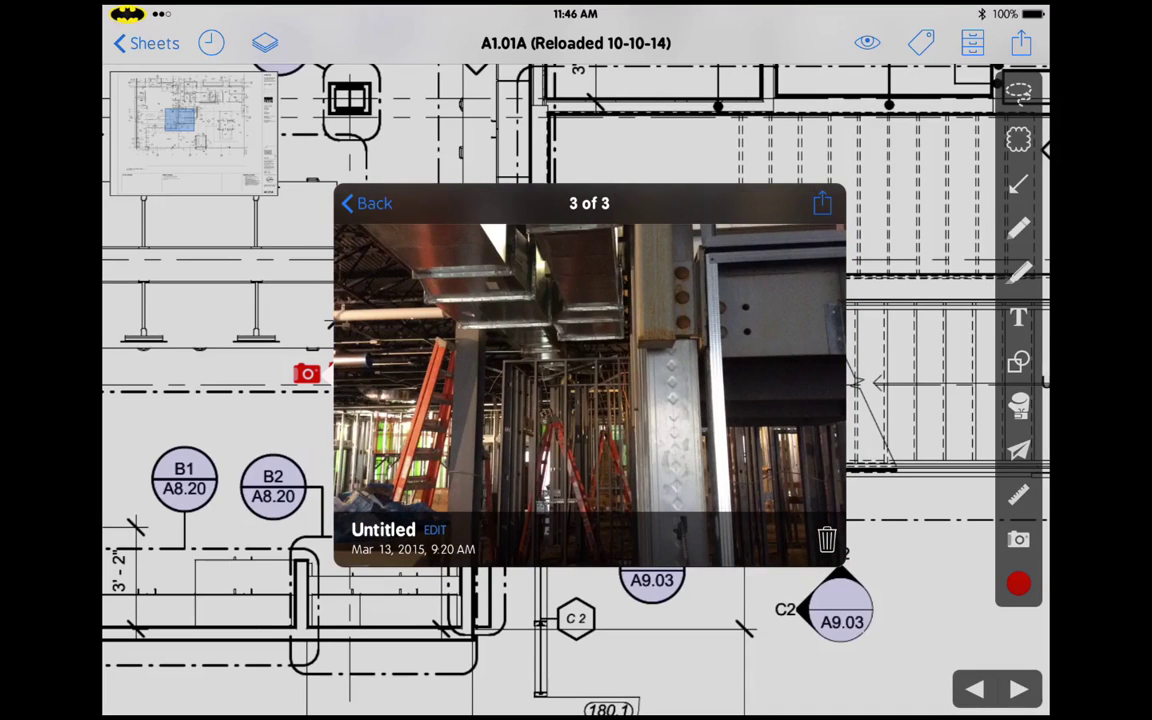
pyautogui.click(598, 126)
pyautogui.click(650, 291)
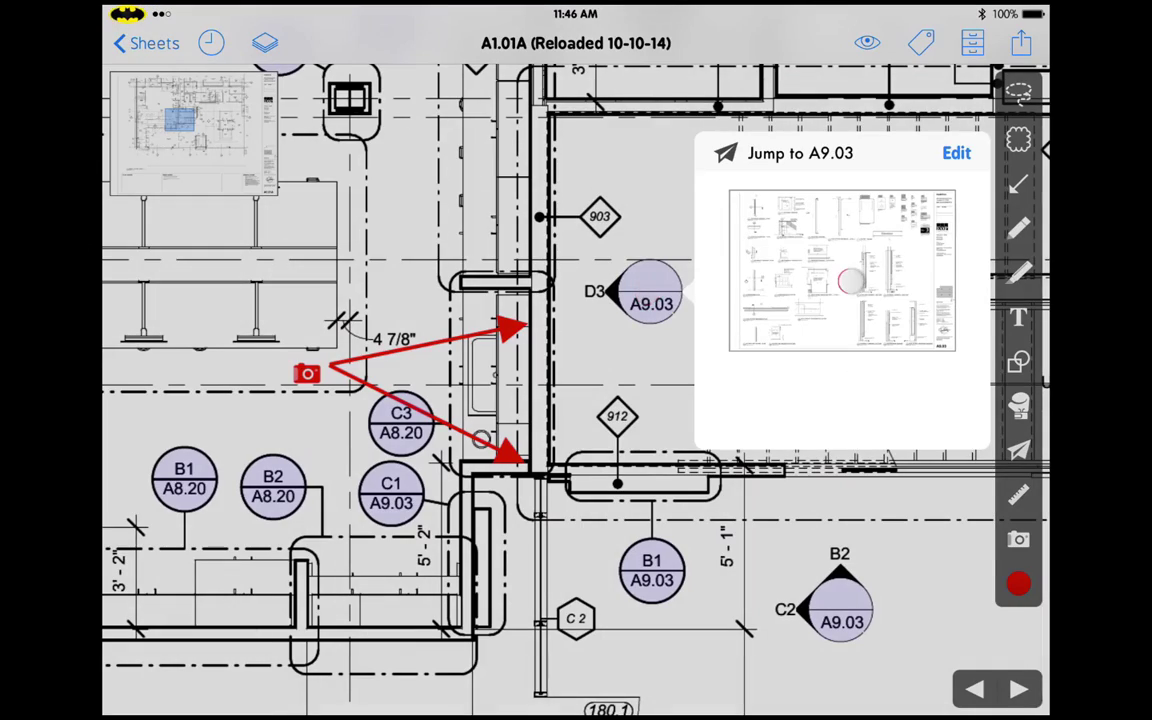
# - Jump to sheet A9.03 and zoom in on the red edge angle reveal note
pyautogui.click(848, 278)
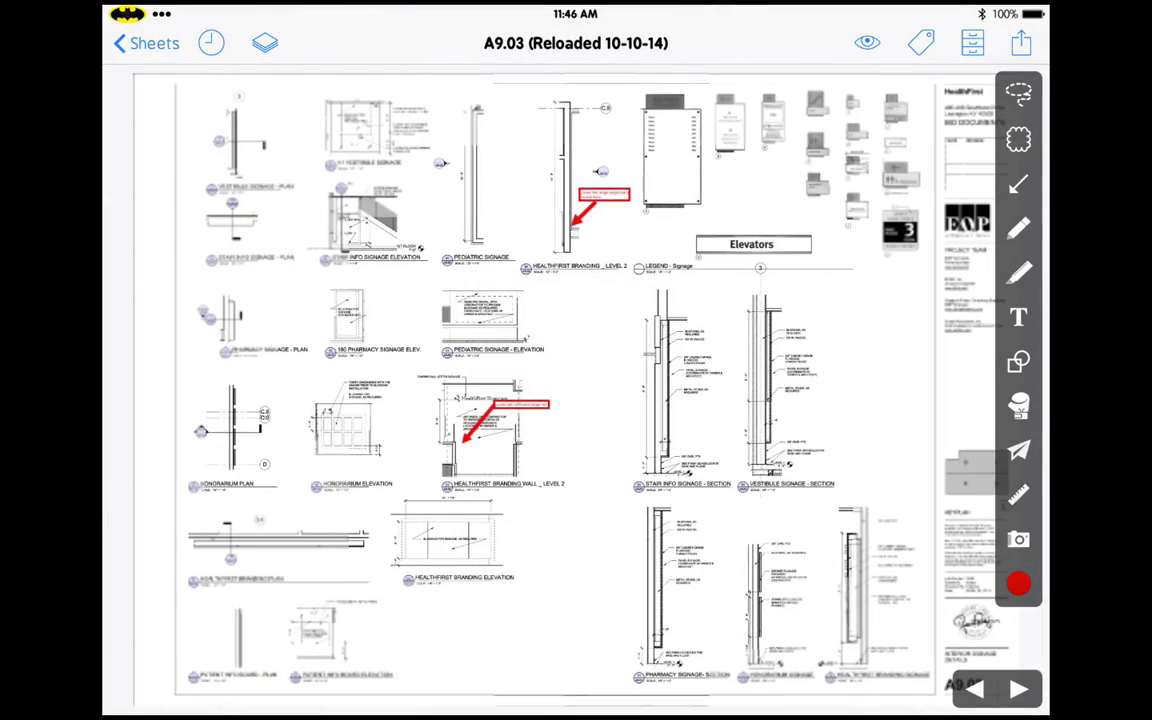
pyautogui.scroll(5, 578, 415)
pyautogui.scroll(5, 578, 415)
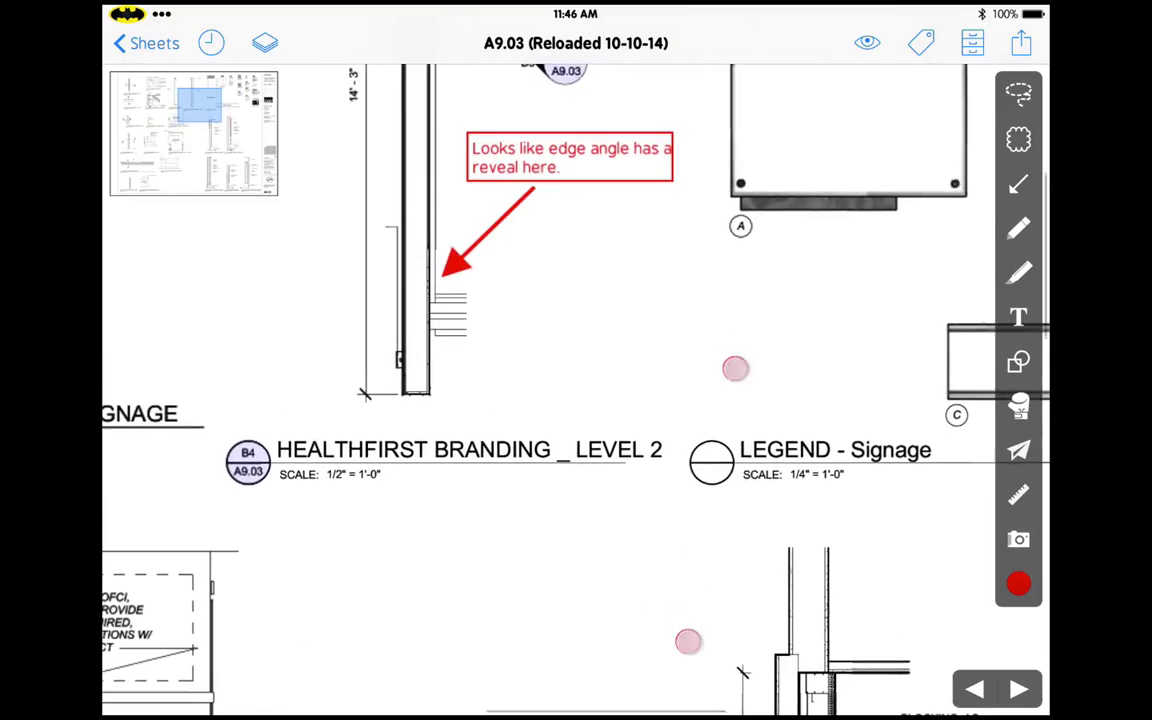
pyautogui.moveTo(596, 284); pyautogui.dragTo(664, 379)
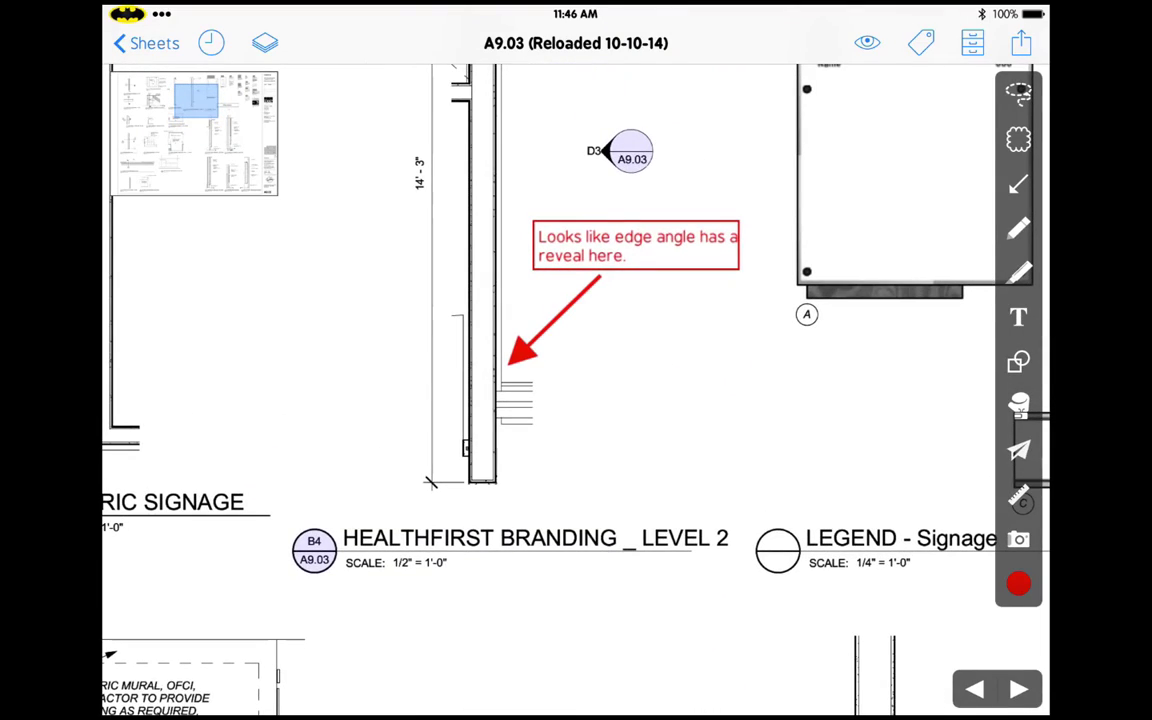
# - Go back through the project's sheet grid to the Projects list
pyautogui.click(146, 43)
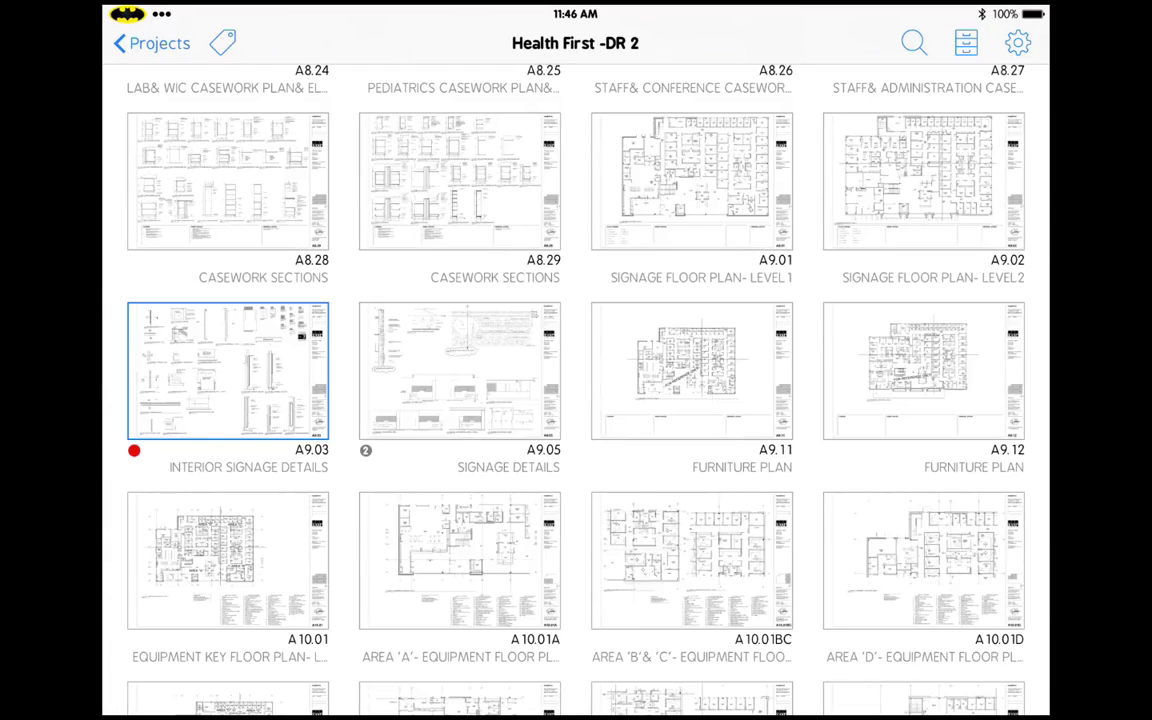
pyautogui.scroll(5, 729, 442)
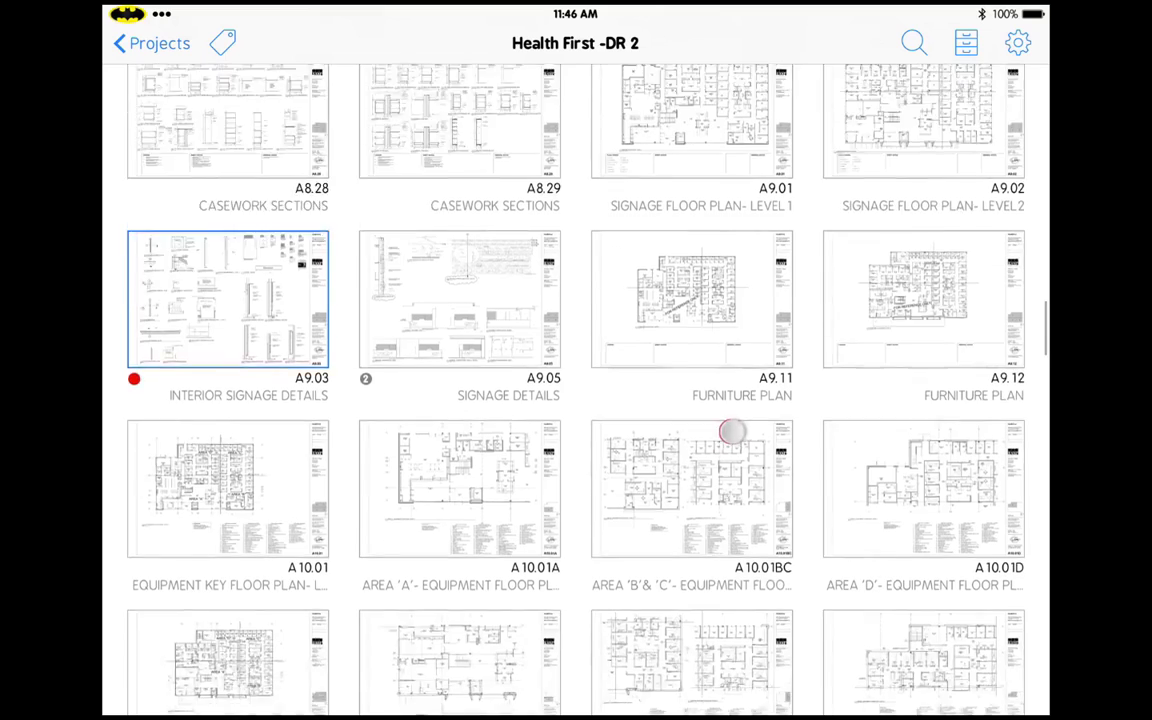
pyautogui.click(152, 43)
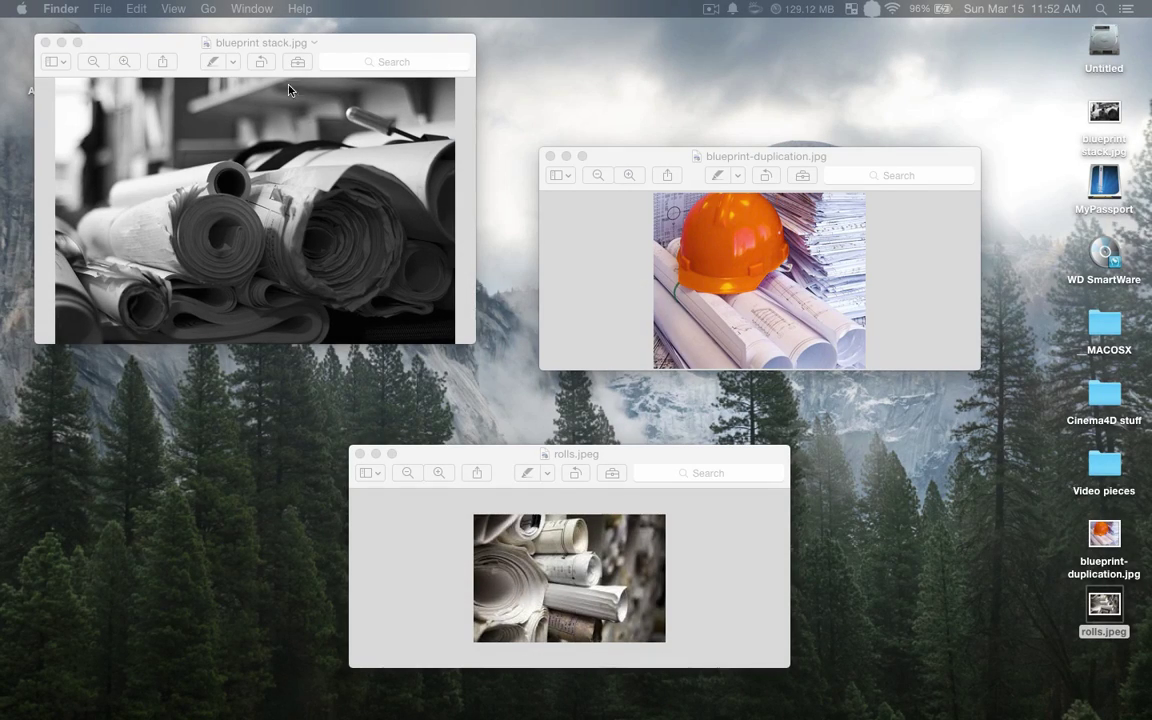
# - Rearrange the blueprint stack.jpg, blueprint-duplication.jpg and rolls.jpeg Preview windows on the desktop
pyautogui.moveTo(333, 46); pyautogui.dragTo(333, 101)
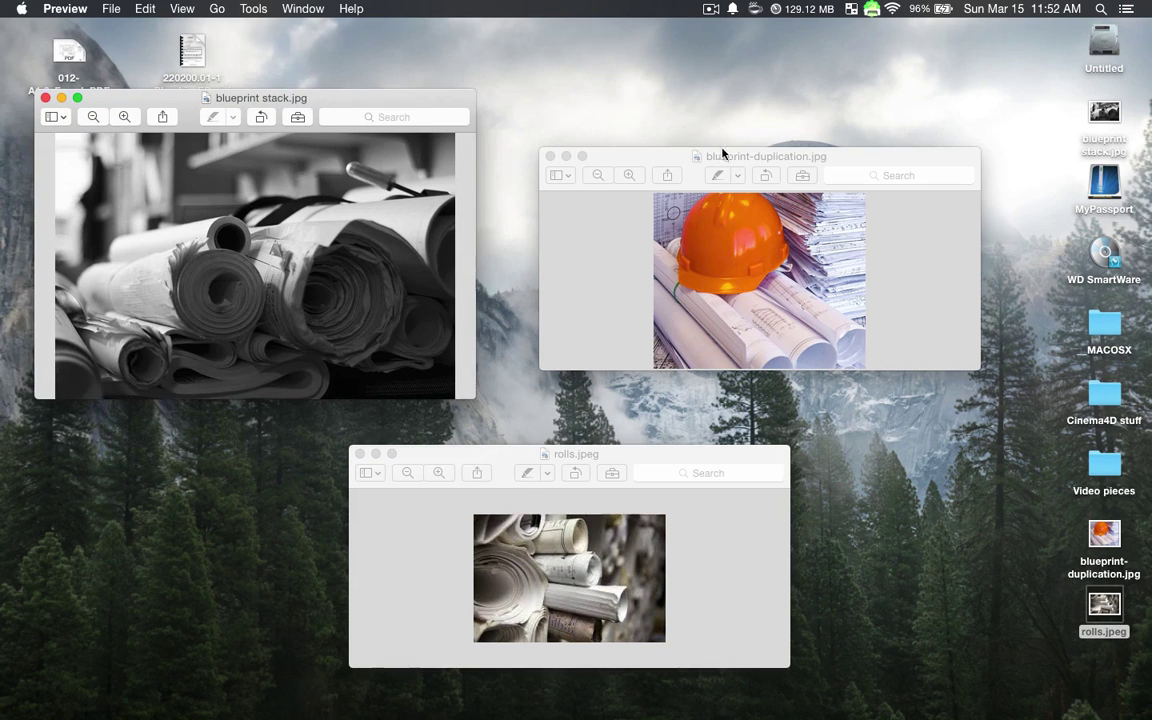
pyautogui.moveTo(658, 158); pyautogui.dragTo(645, 123)
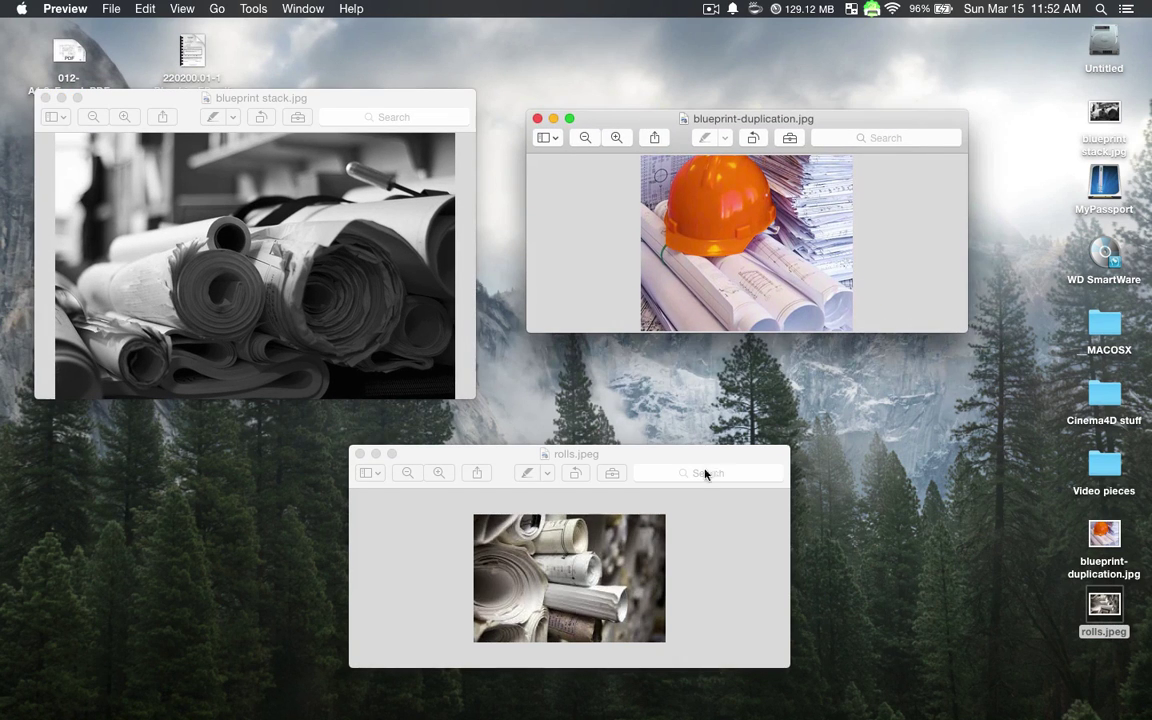
pyautogui.moveTo(635, 460); pyautogui.dragTo(666, 434)
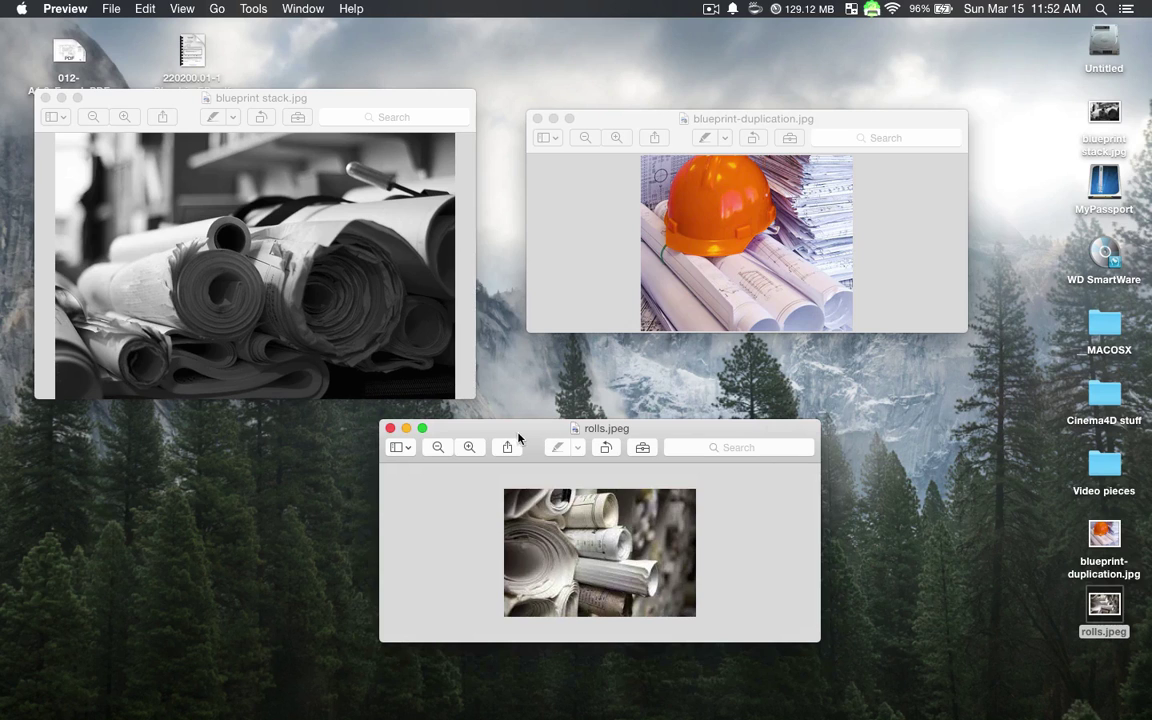
pyautogui.moveTo(510, 432); pyautogui.dragTo(476, 438)
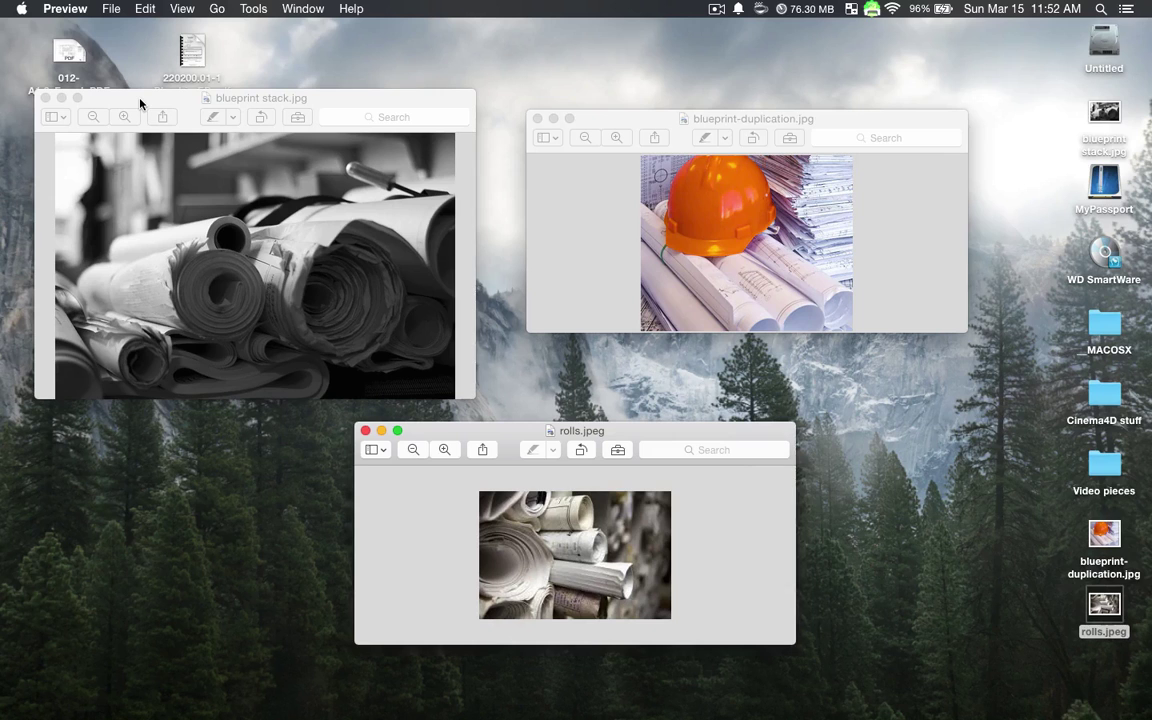
# - Close the blueprint stack.jpg, blueprint-duplication.jpg and rolls.jpeg windows
pyautogui.click(45, 98)
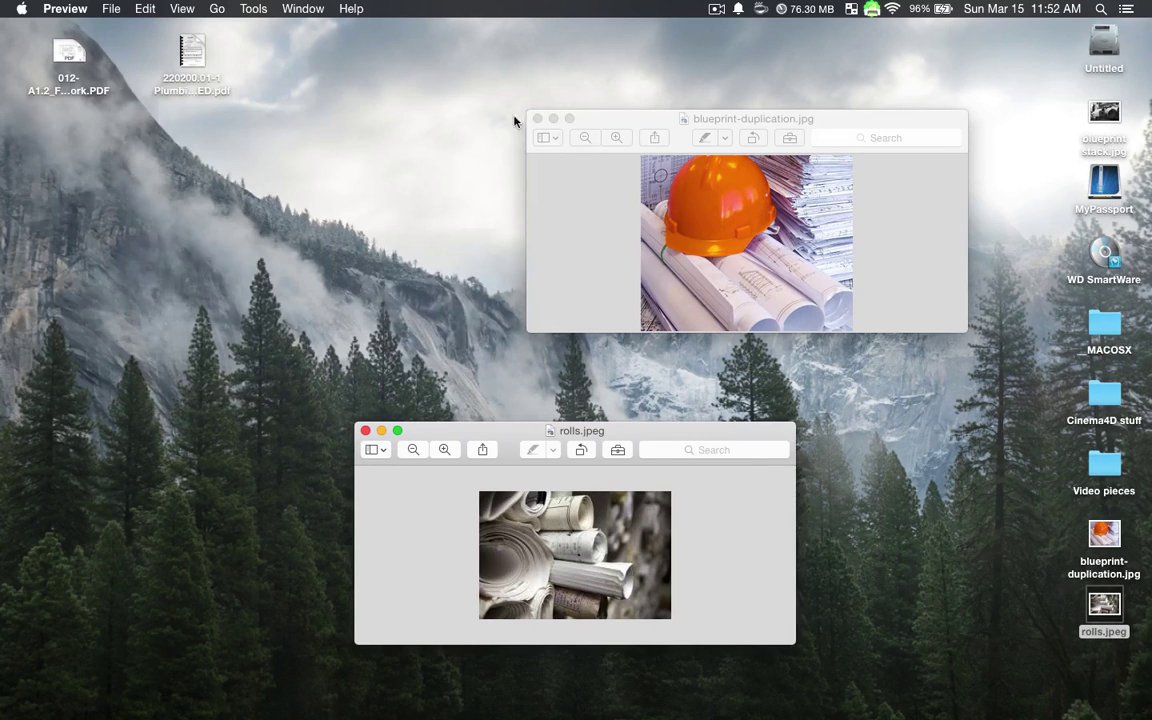
pyautogui.click(538, 119)
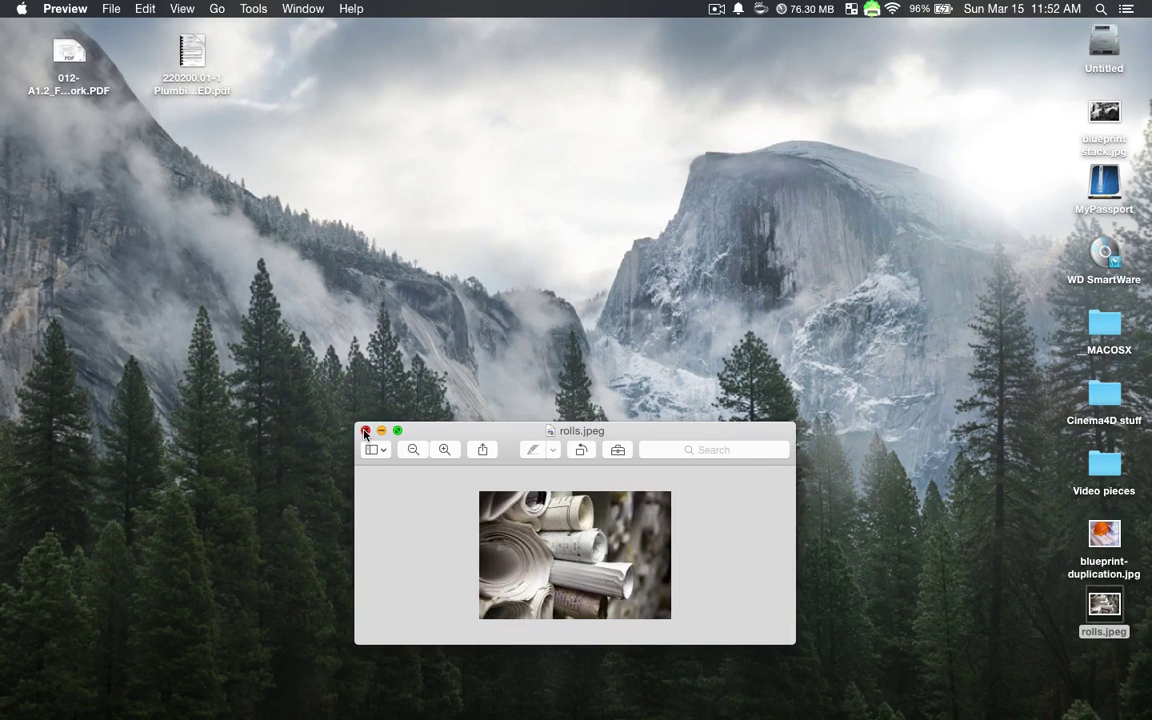
pyautogui.press('super+w')
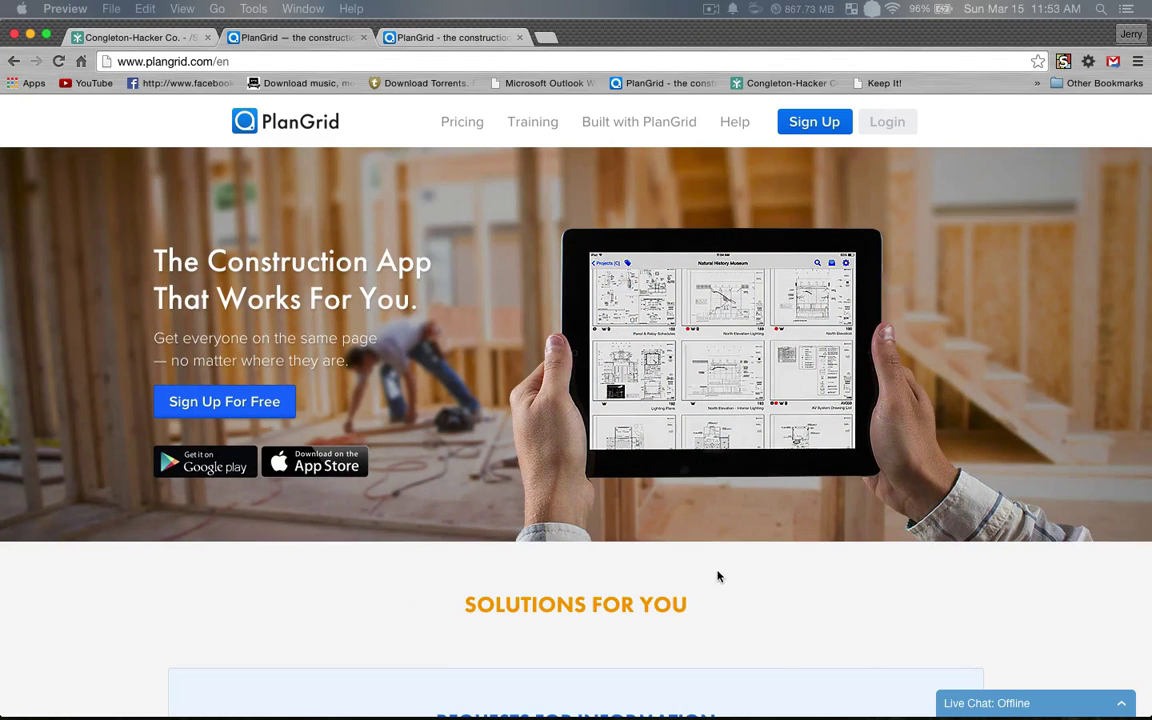
# - Scroll through the plangrid.com feature sections, such as RFIs and One Master Set, and back up
pyautogui.scroll(-3, 717, 576)
pyautogui.scroll(-3, 757, 571)
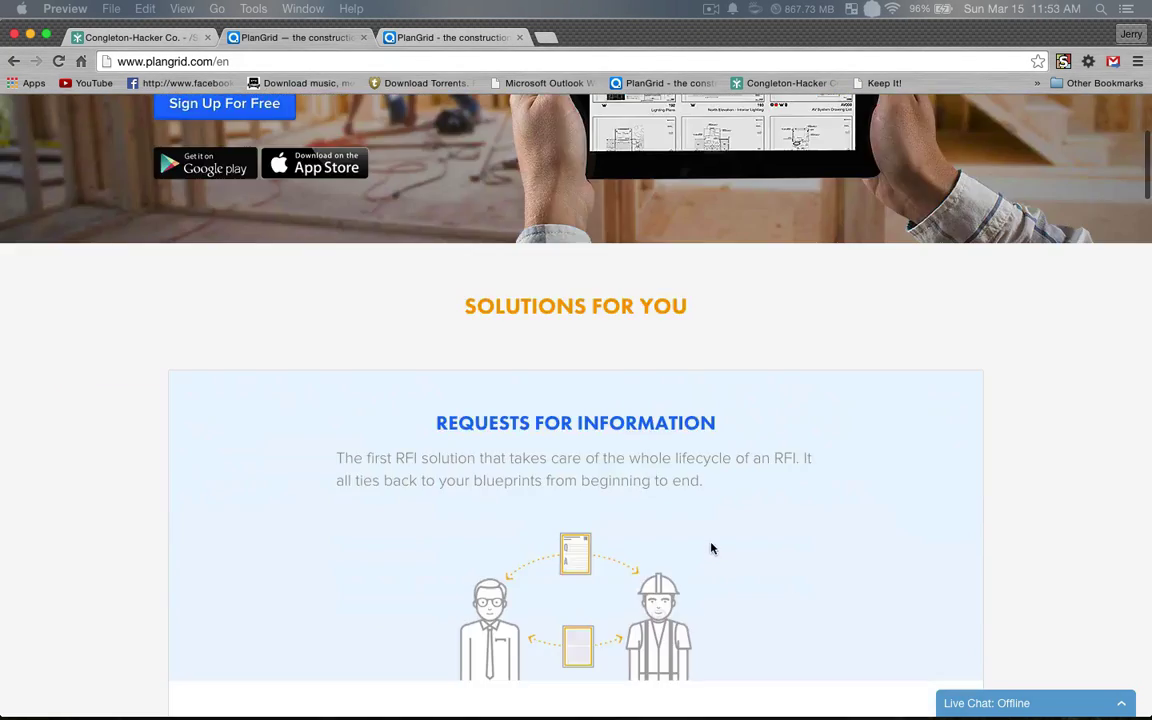
pyautogui.scroll(-6, 712, 550)
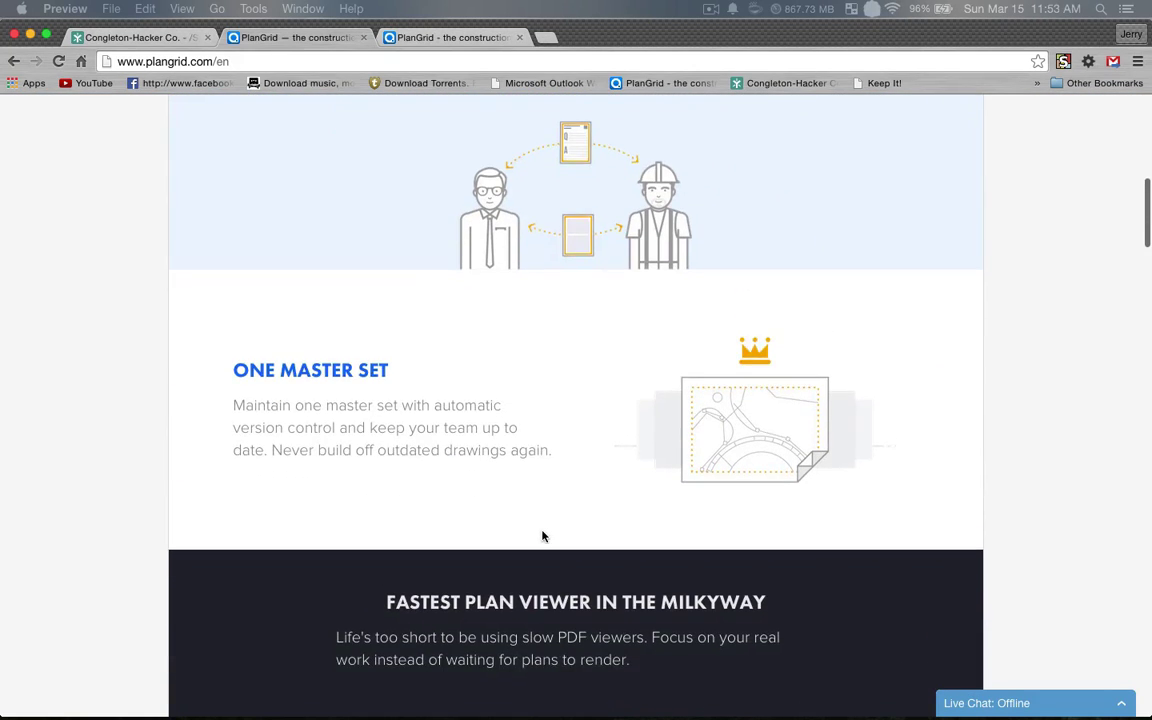
pyautogui.scroll(-3, 625, 548)
pyautogui.scroll(-8, 628, 551)
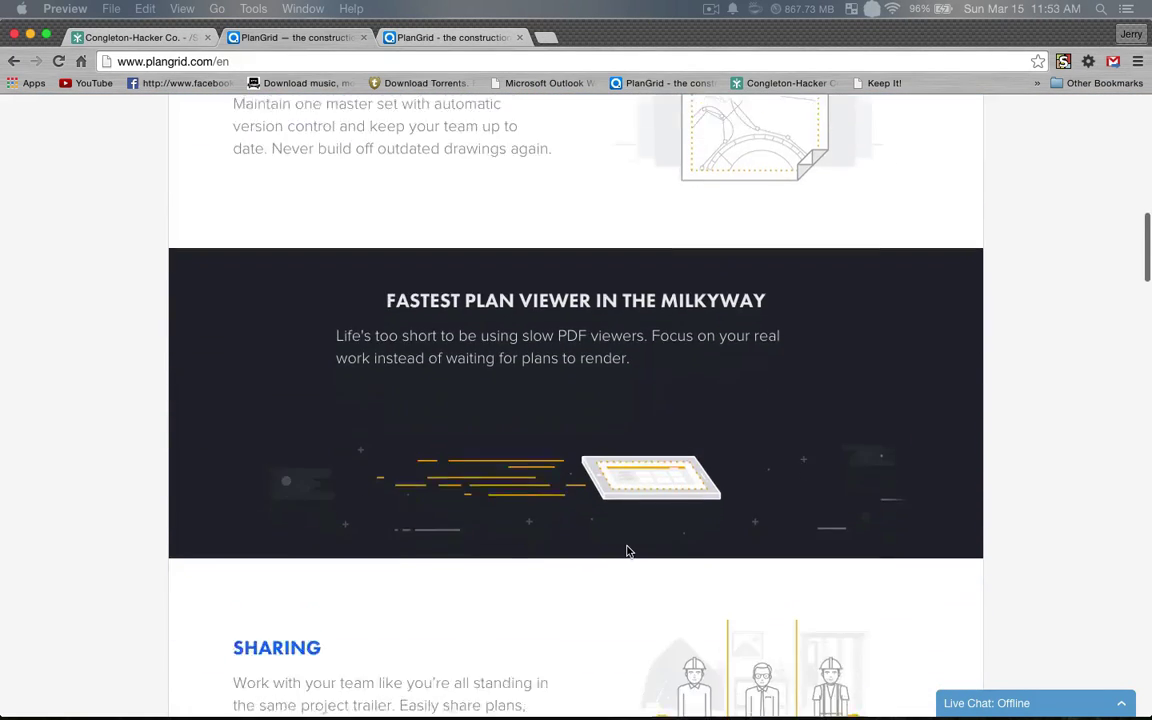
pyautogui.scroll(-10, 614, 545)
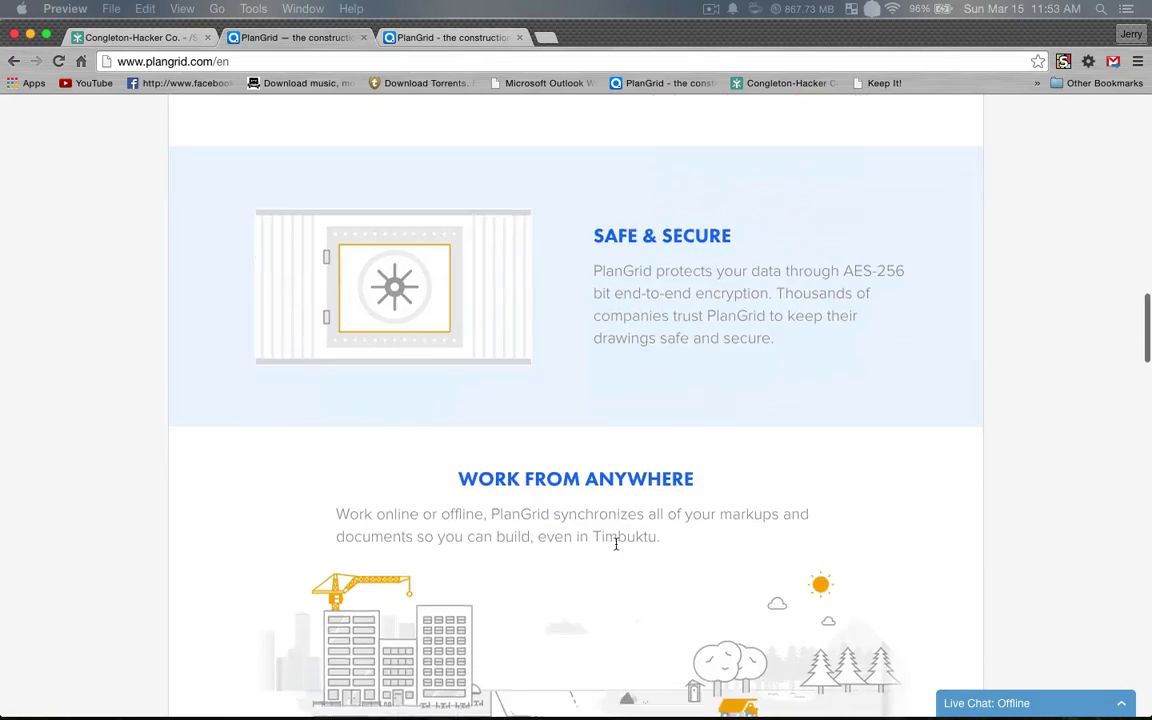
pyautogui.scroll(8, 613, 550)
pyautogui.scroll(20, 613, 550)
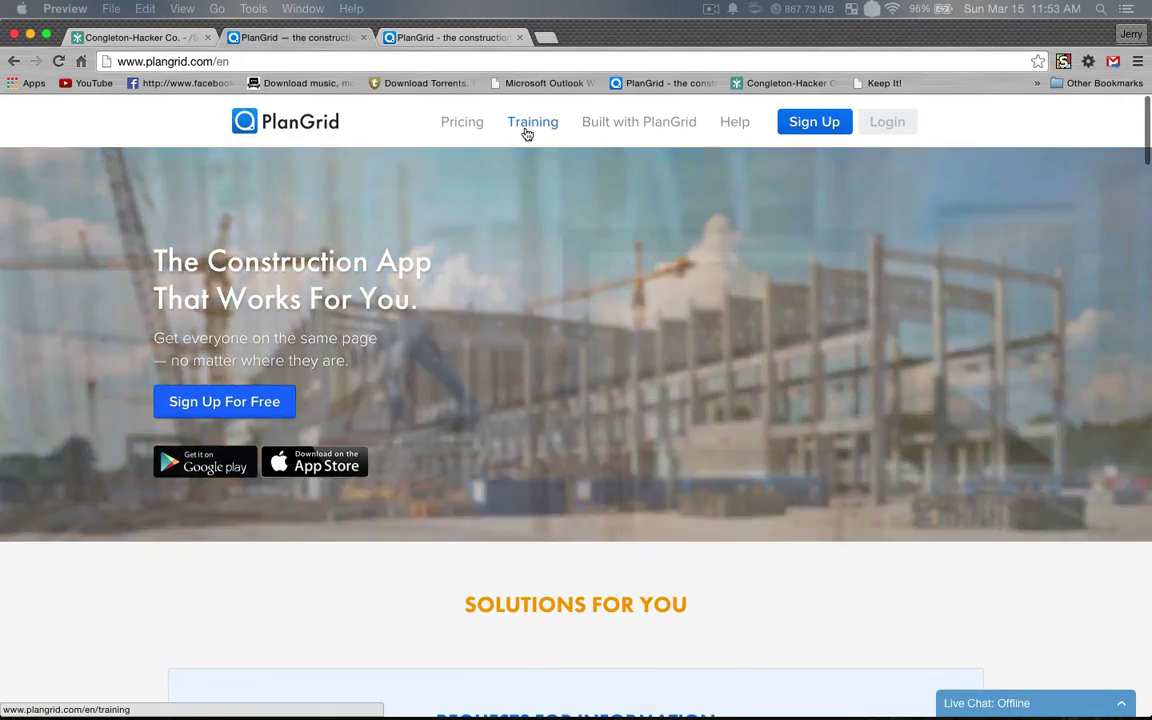
# - Open the Training page and browse the PlanGrid 101, PlanGrid 201 and Project Consultation courses
pyautogui.click(527, 130)
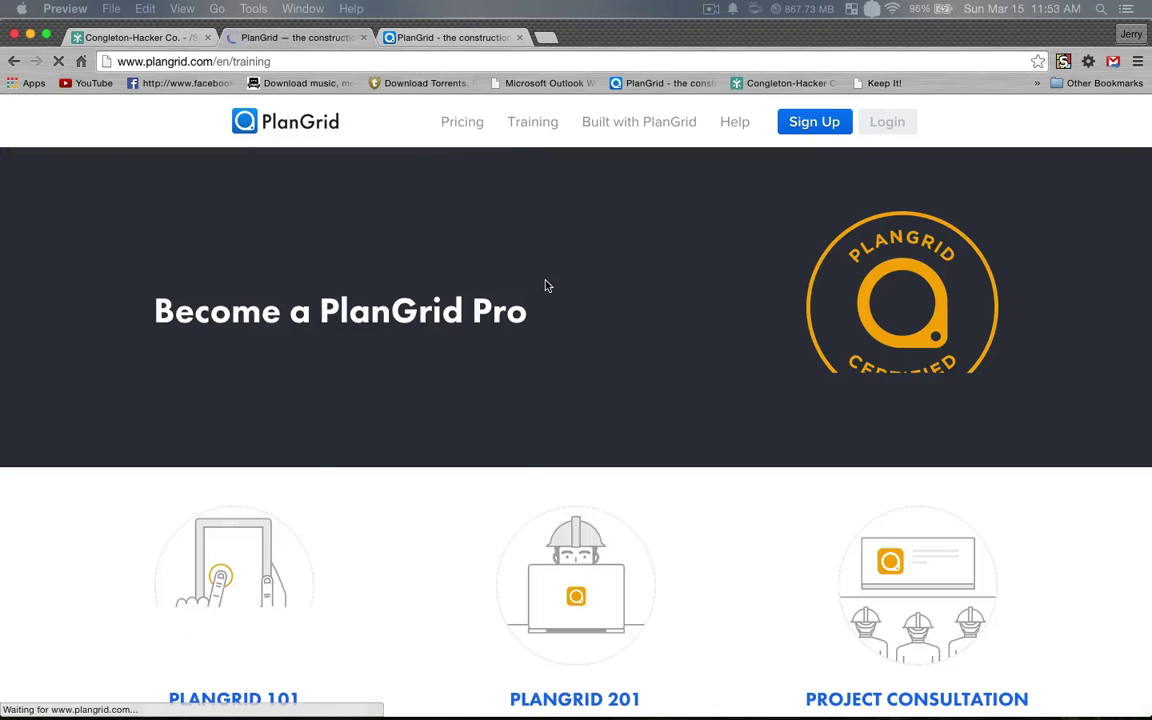
pyautogui.scroll(-3, 645, 393)
pyautogui.scroll(-3, 644, 397)
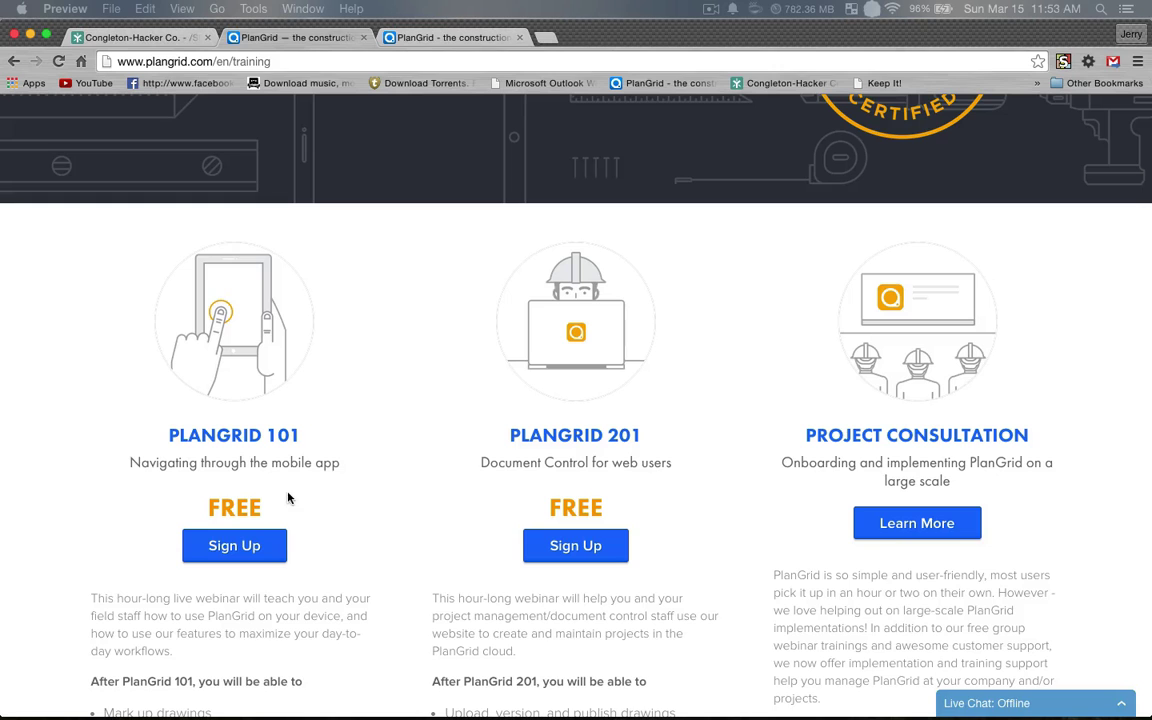
pyautogui.scroll(-8, 727, 481)
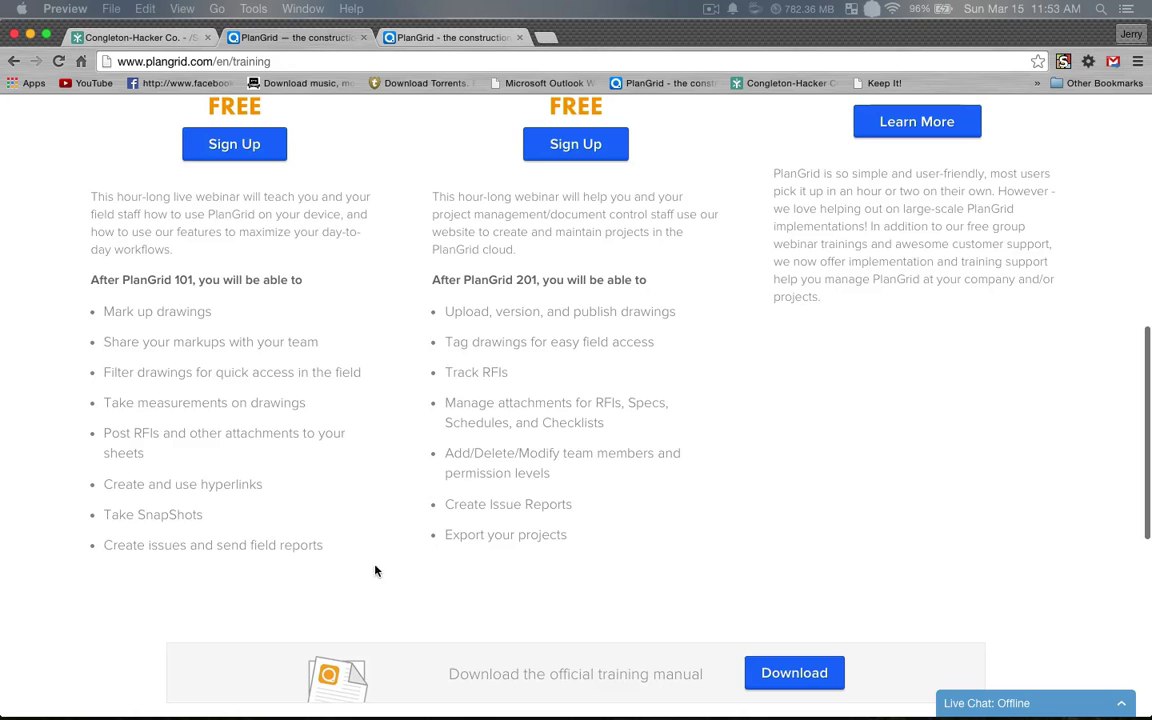
pyautogui.scroll(12, 393, 445)
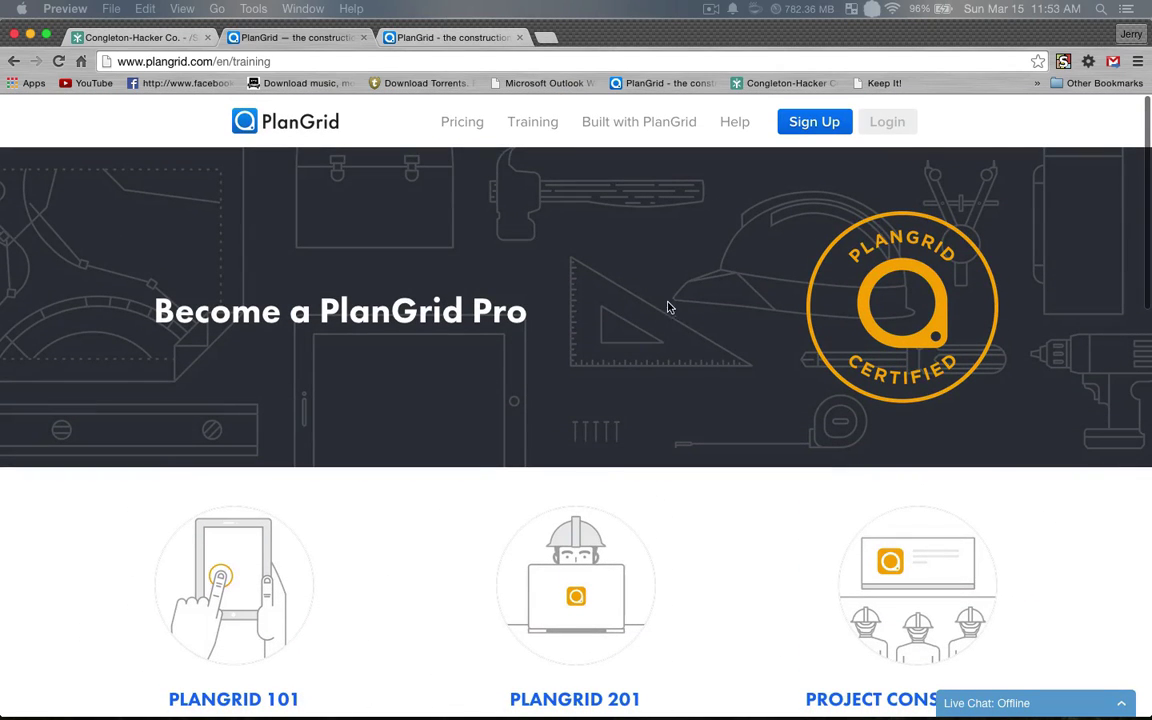
pyautogui.scroll(-1, 545, 200)
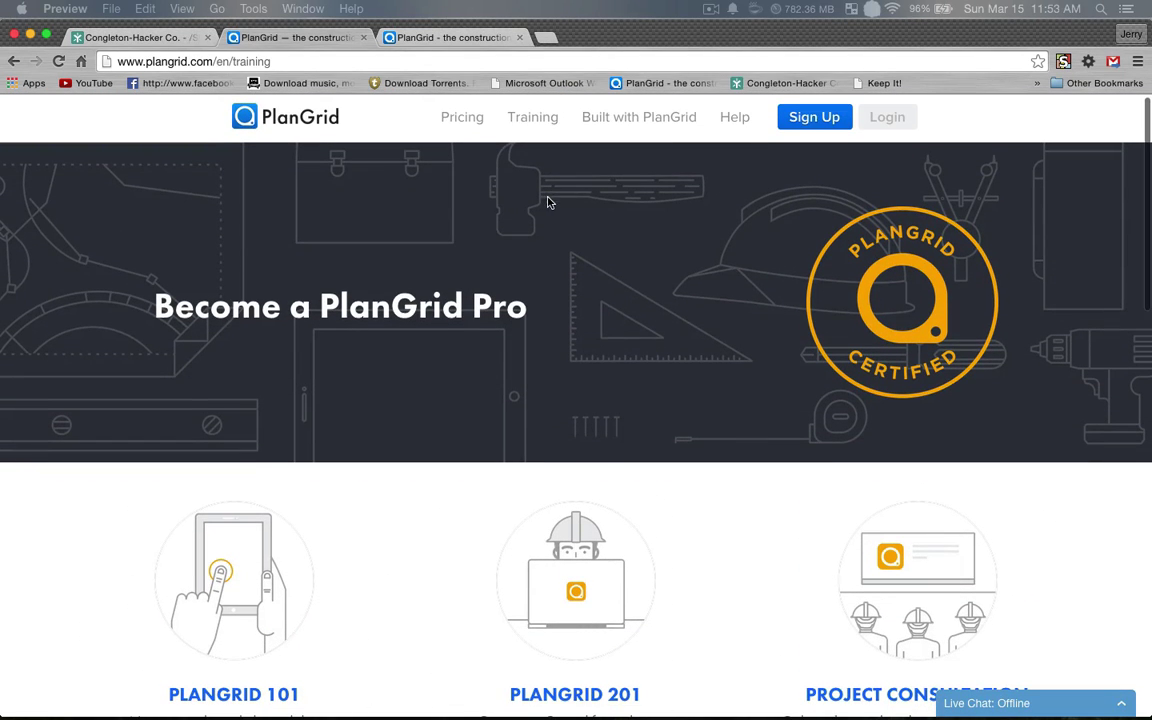
# - Open the Sign Up pricing page and browse the Hammer, Nailgun, Dozer and Crane plans
pyautogui.scroll(1, 626, 206)
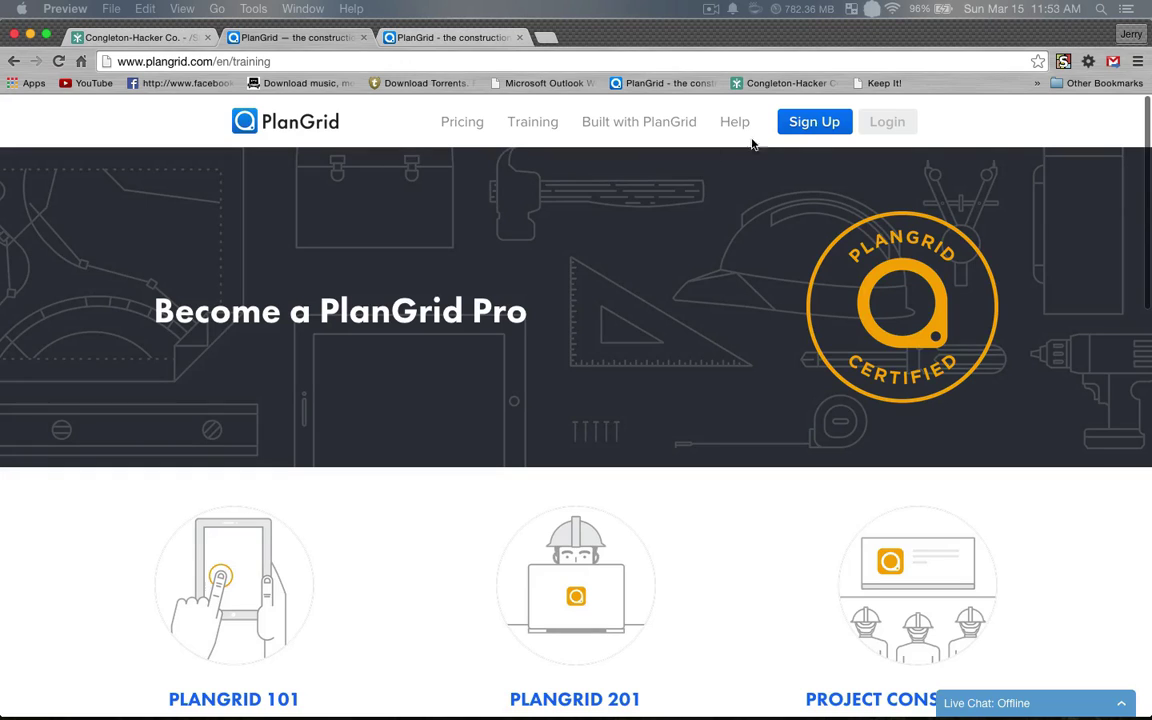
pyautogui.click(813, 129)
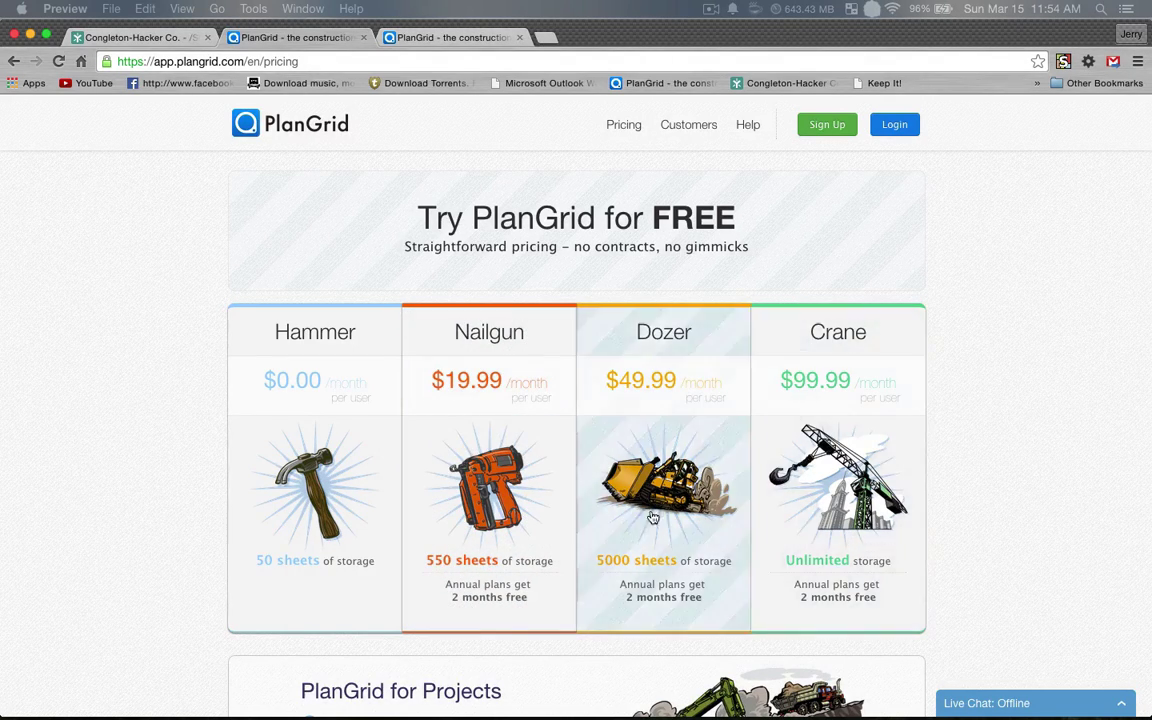
pyautogui.scroll(-3, 651, 517)
pyautogui.scroll(-5, 620, 520)
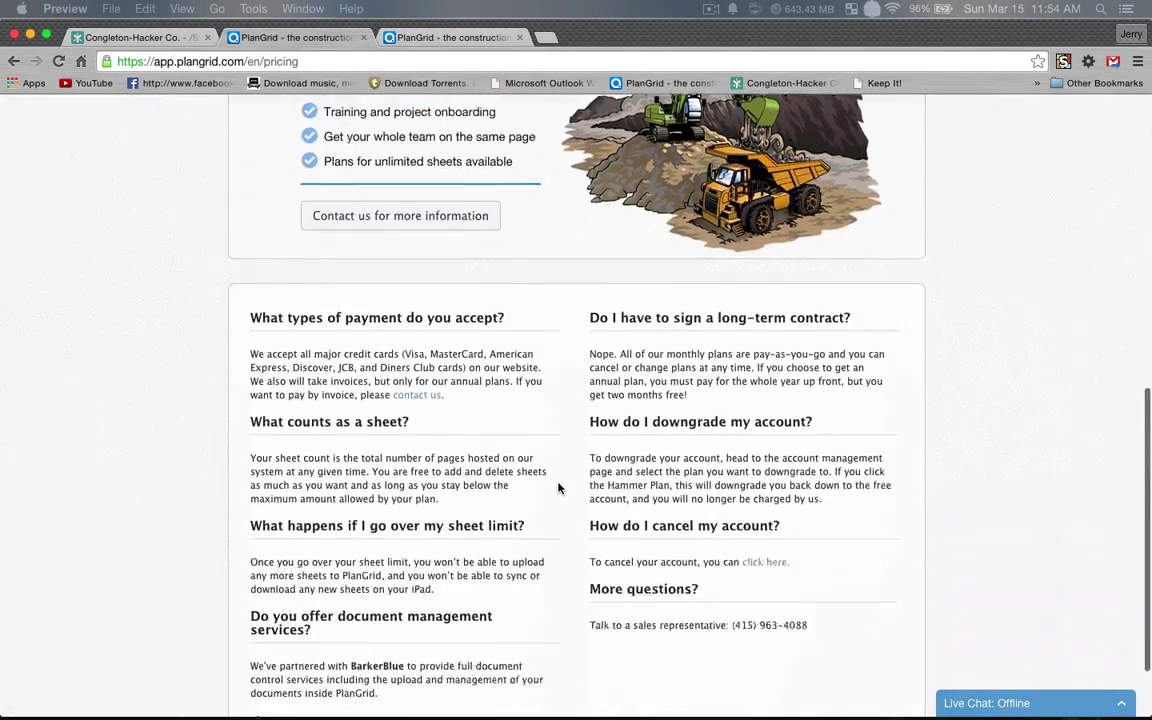
pyautogui.scroll(15, 558, 488)
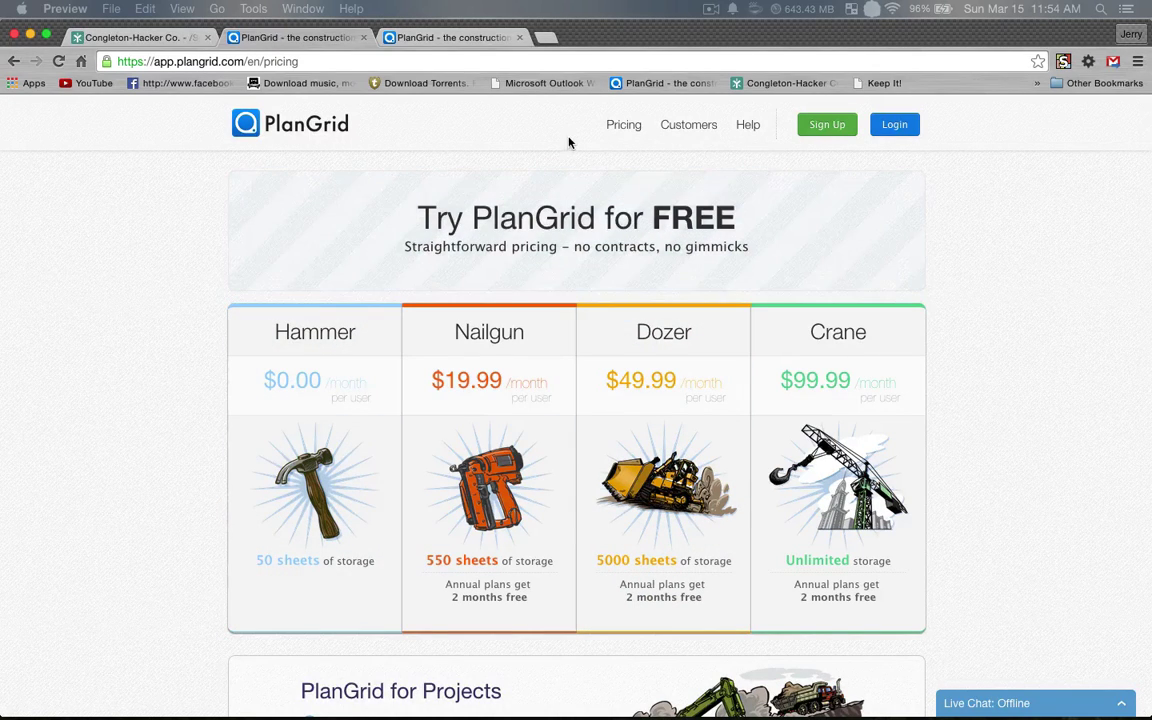
# - Create a new project named 'Demo' from the PlanGrid projects list
pyautogui.click(434, 40)
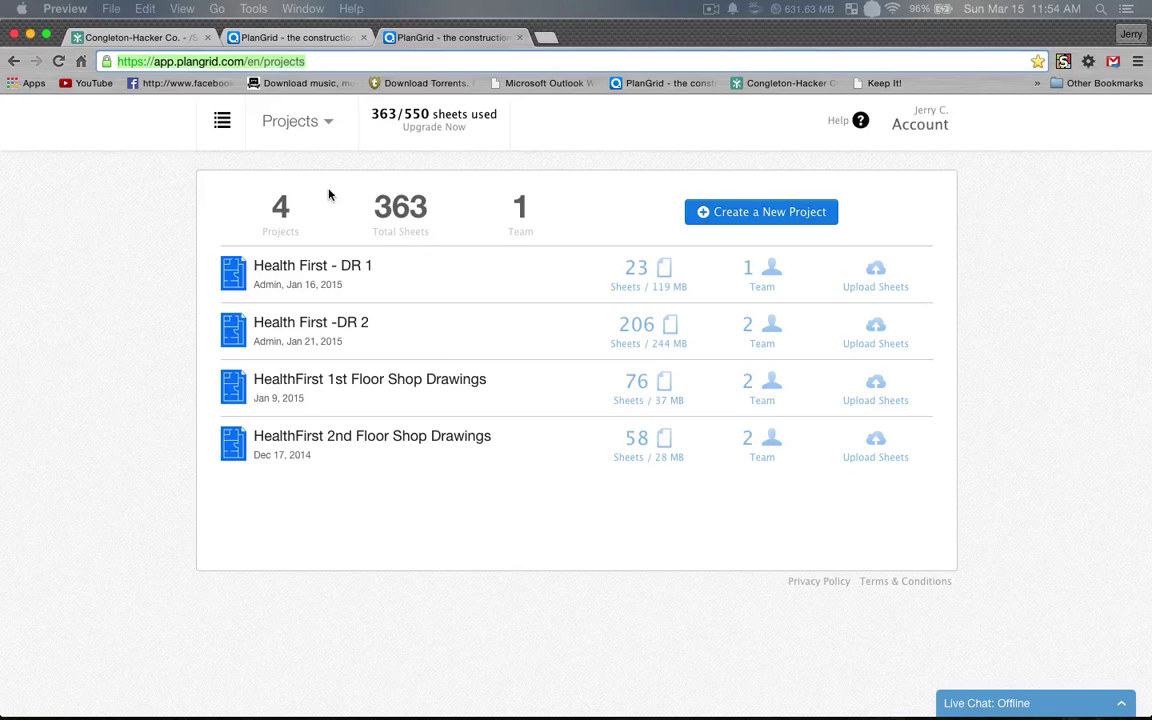
pyautogui.click(742, 216)
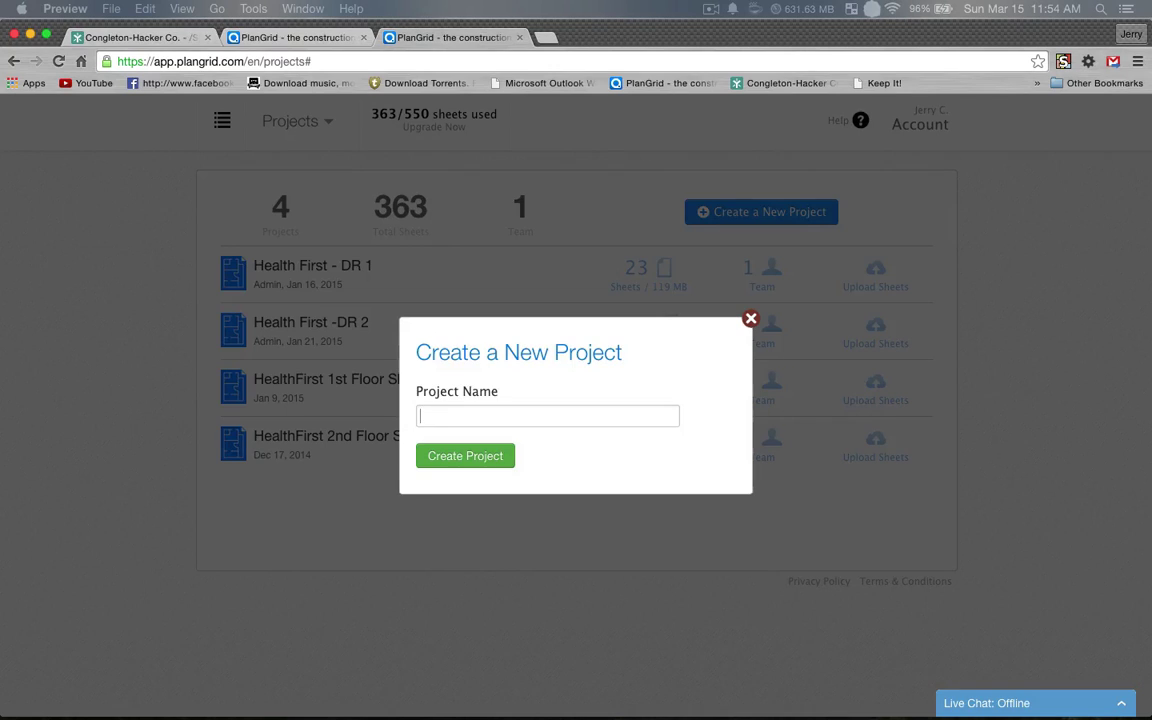
pyautogui.write('Demo')
pyautogui.click(451, 455)
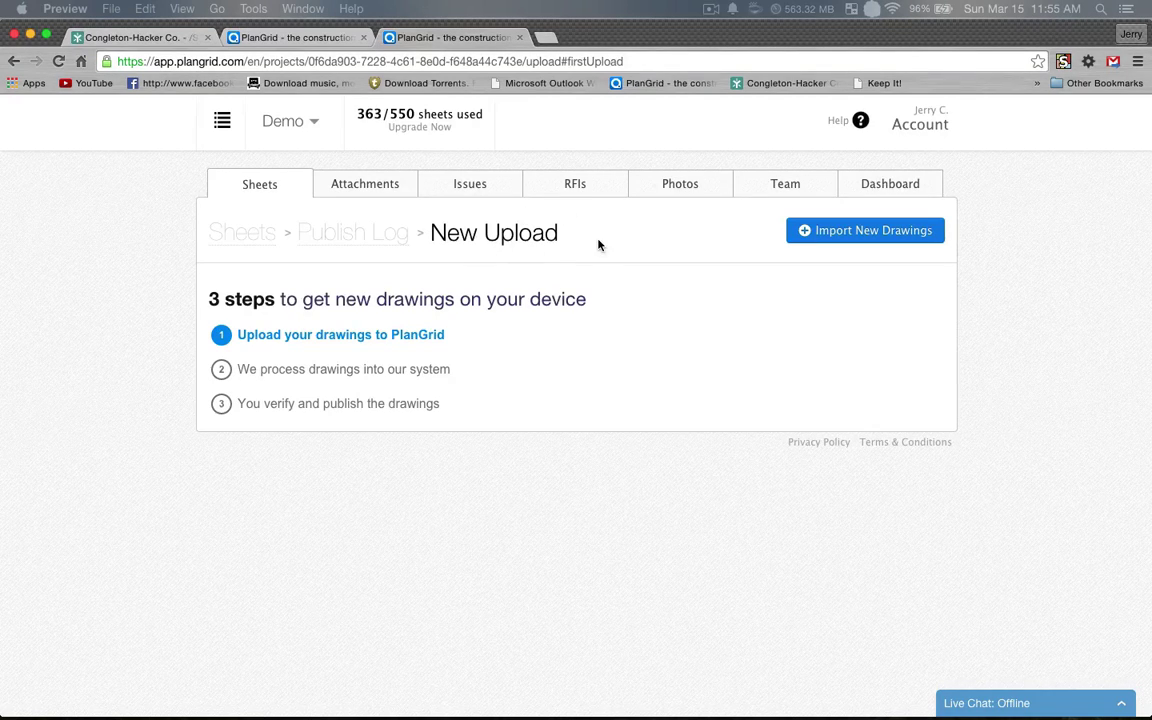
# - Switch to the company's Egnyte Shared folder tab
pyautogui.click(153, 42)
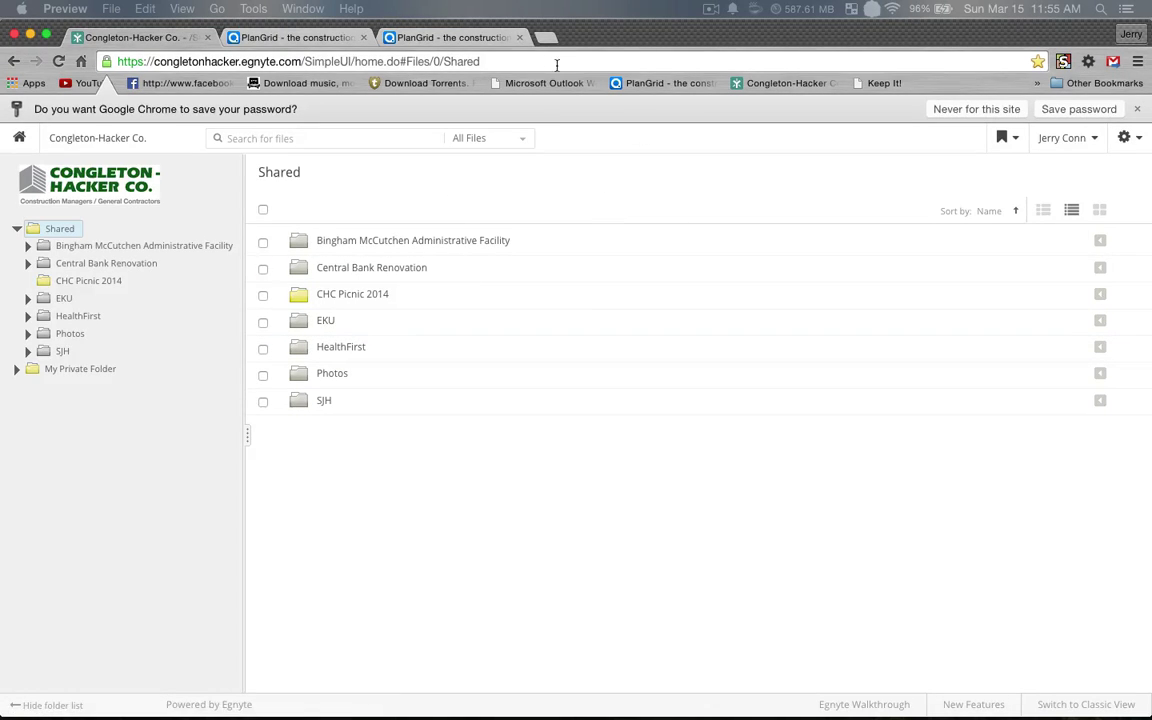
# - Upload 012-A1.2_Fourth_Floor_New_Work.PDF from the Desktop into the Demo project
pyautogui.click(476, 38)
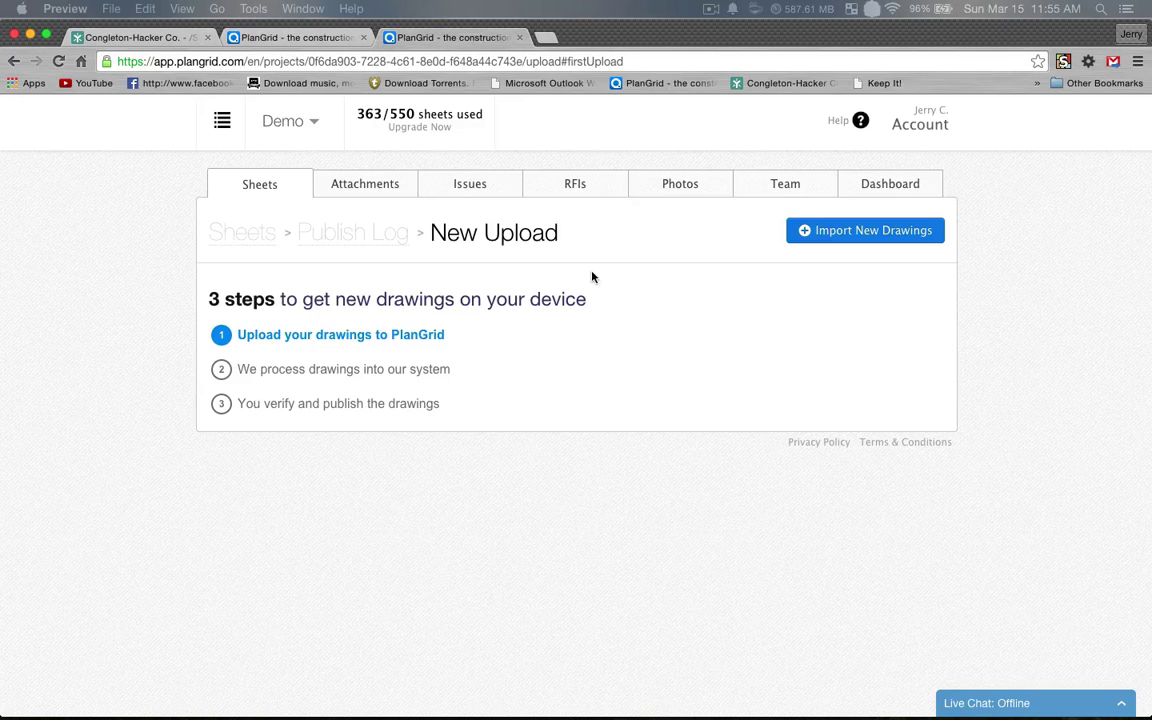
pyautogui.click(818, 233)
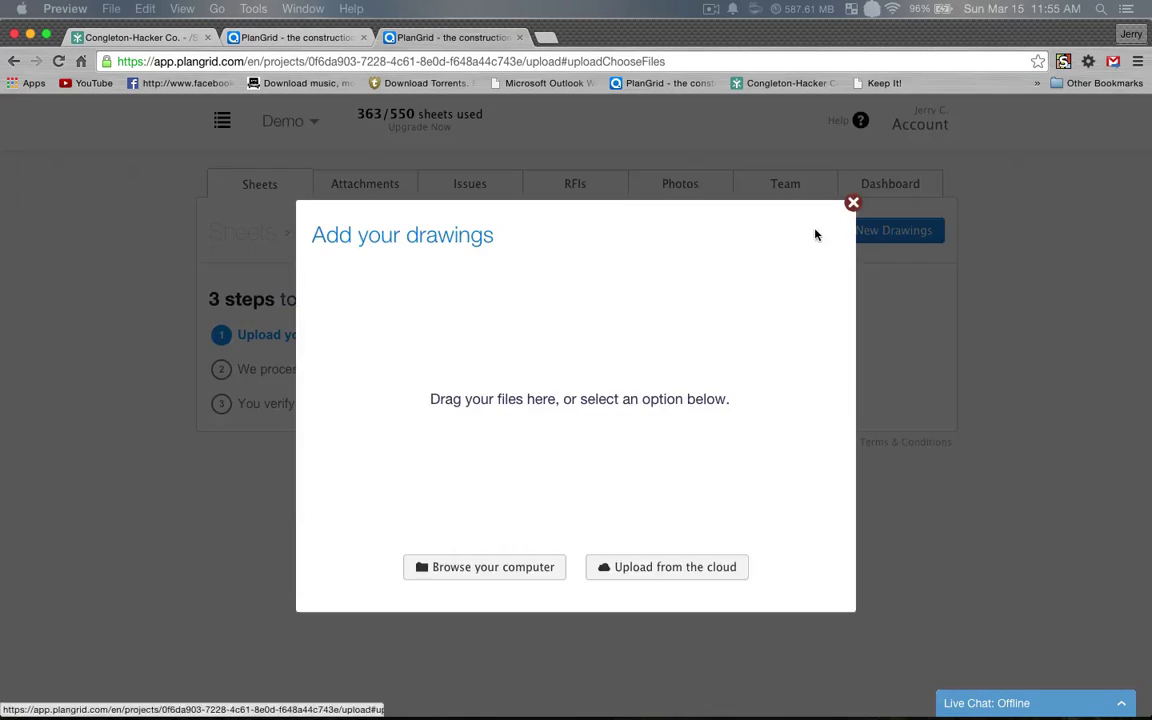
pyautogui.click(473, 568)
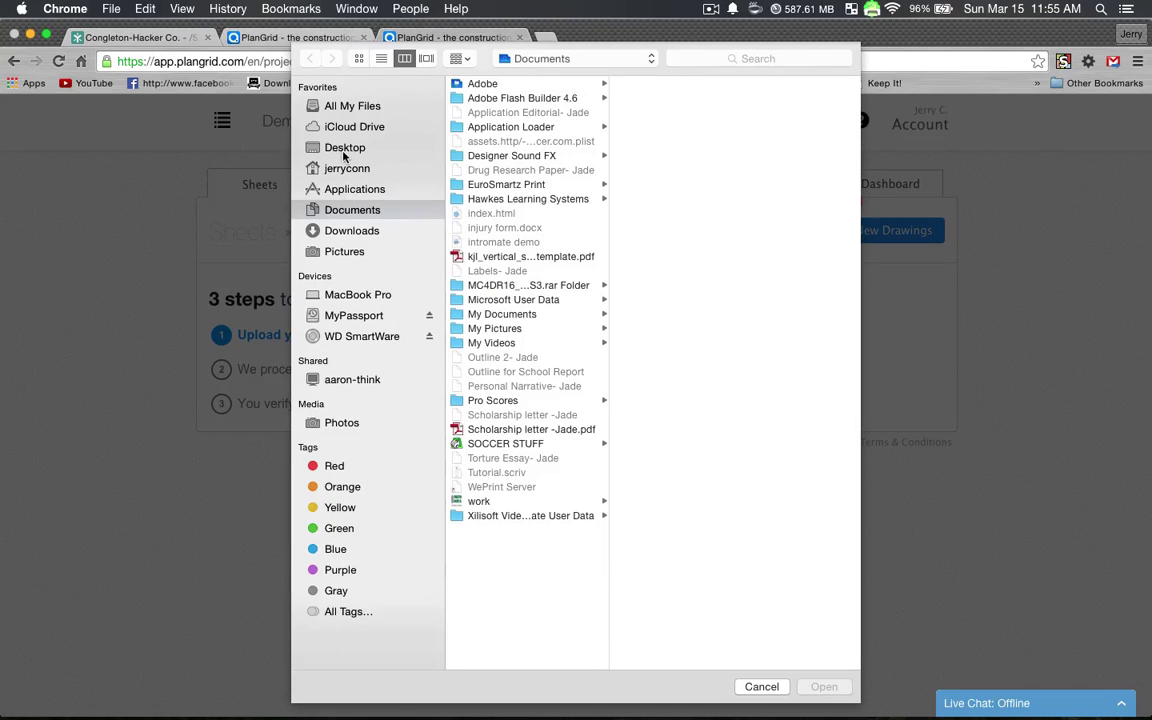
pyautogui.click(343, 152)
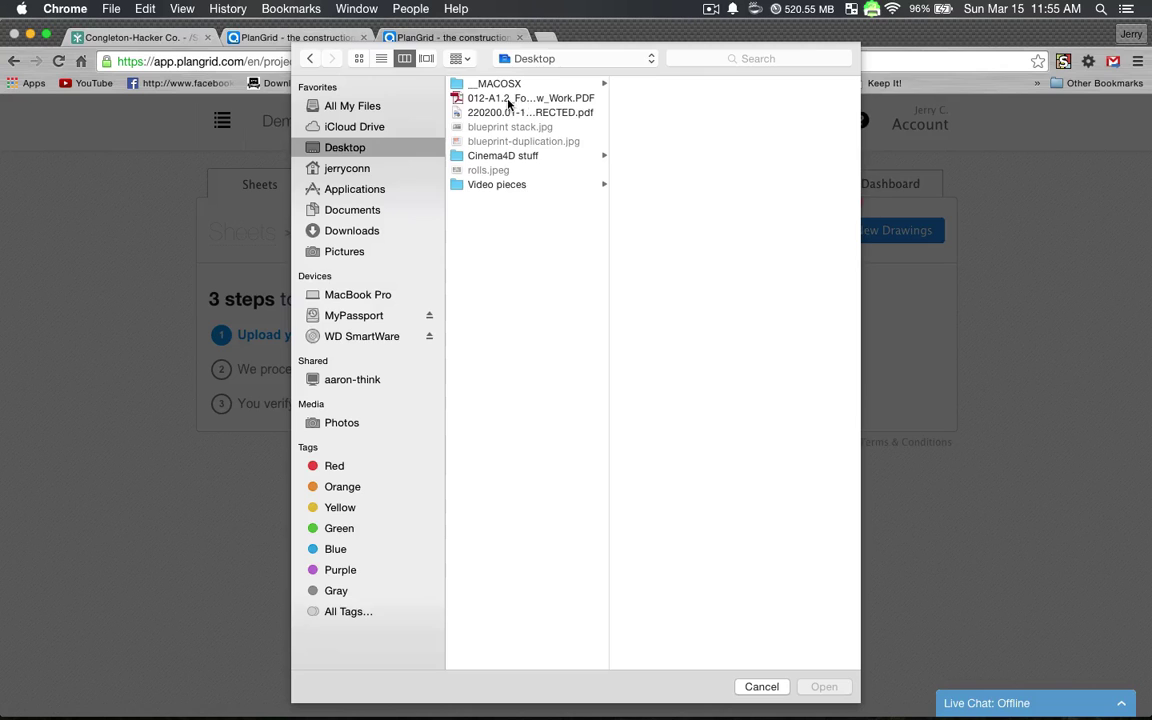
pyautogui.click(510, 99)
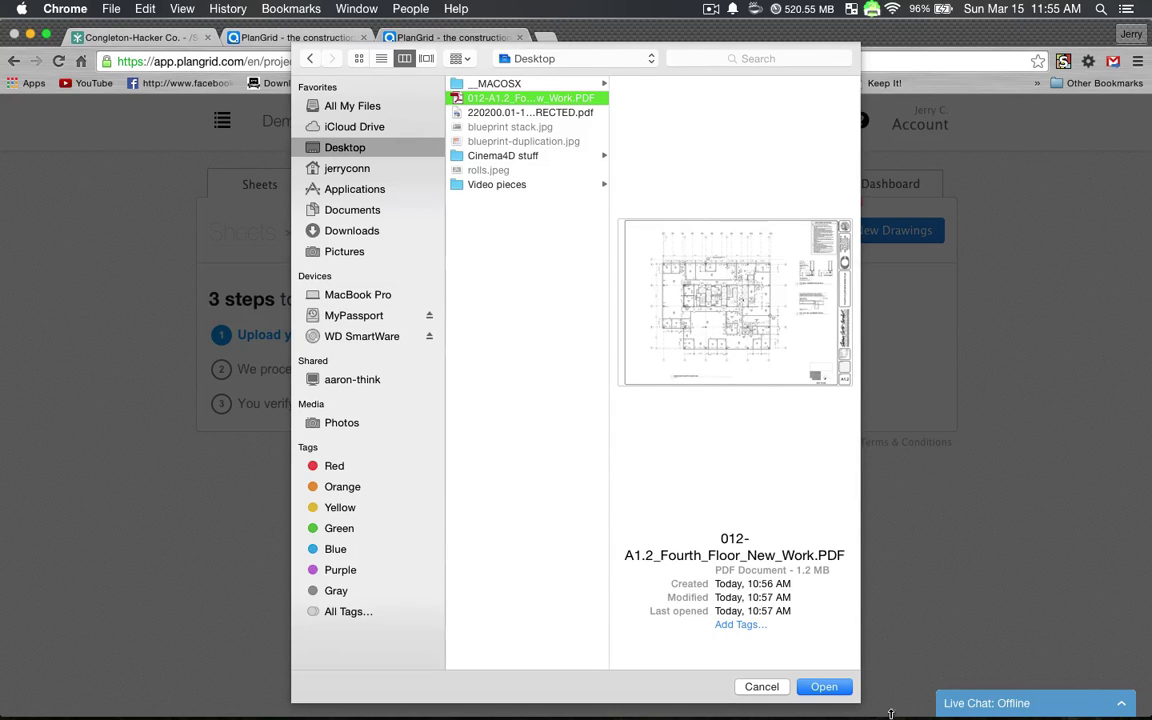
pyautogui.click(824, 687)
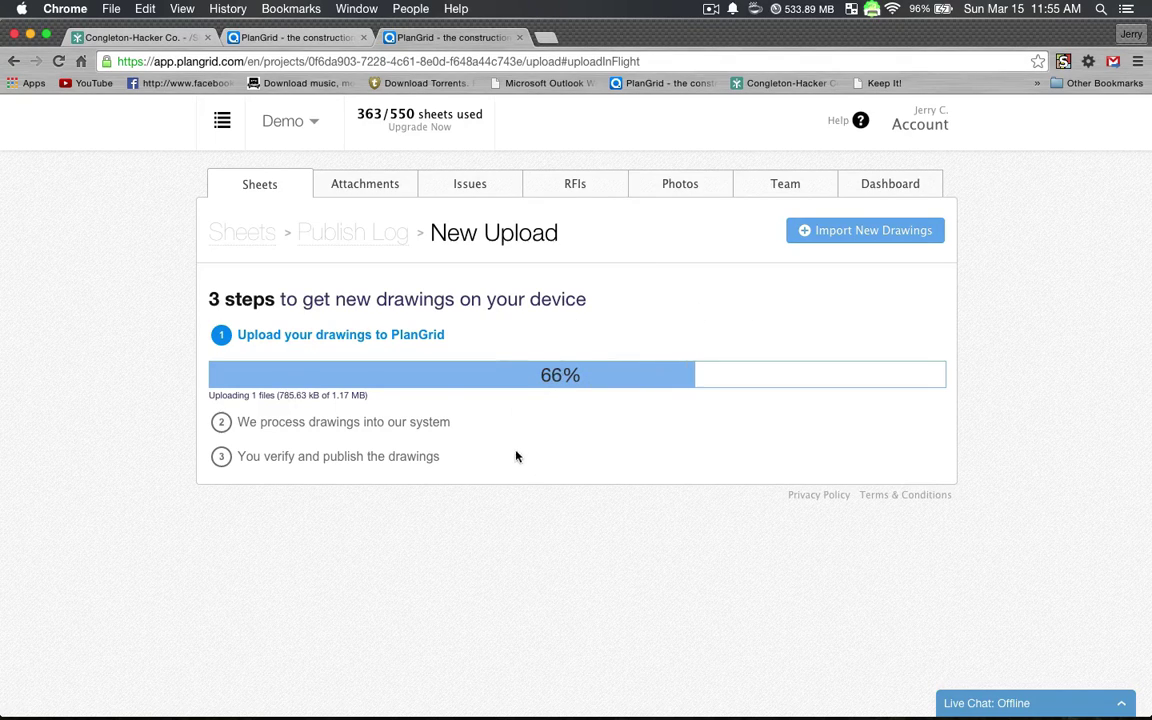
# - Check back until the Demo upload finishes processing and reaches step 3, verify and publish
pyautogui.click(710, 10)
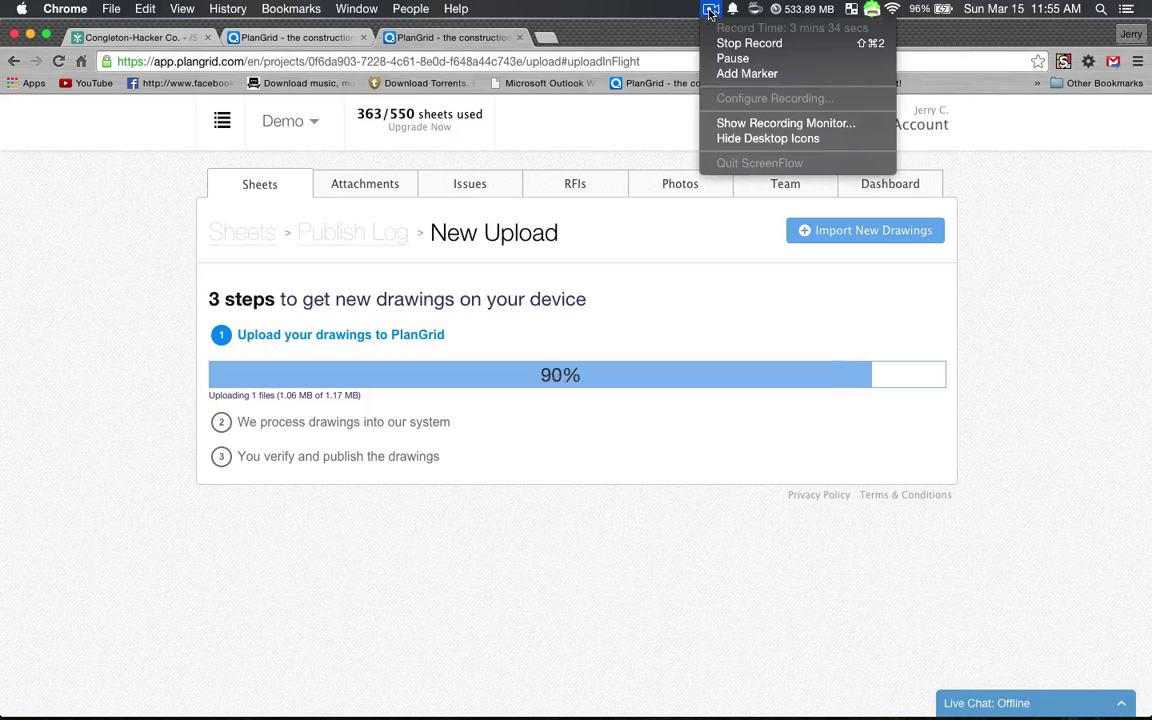
pyautogui.click(727, 59)
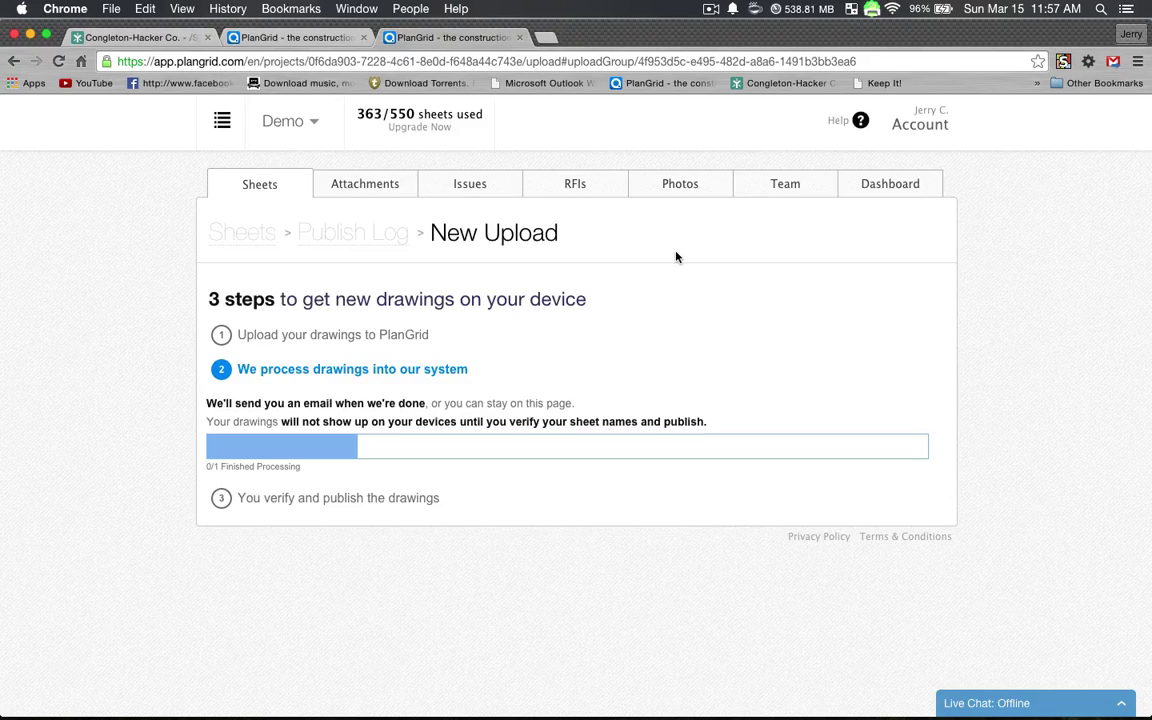
pyautogui.click(710, 9)
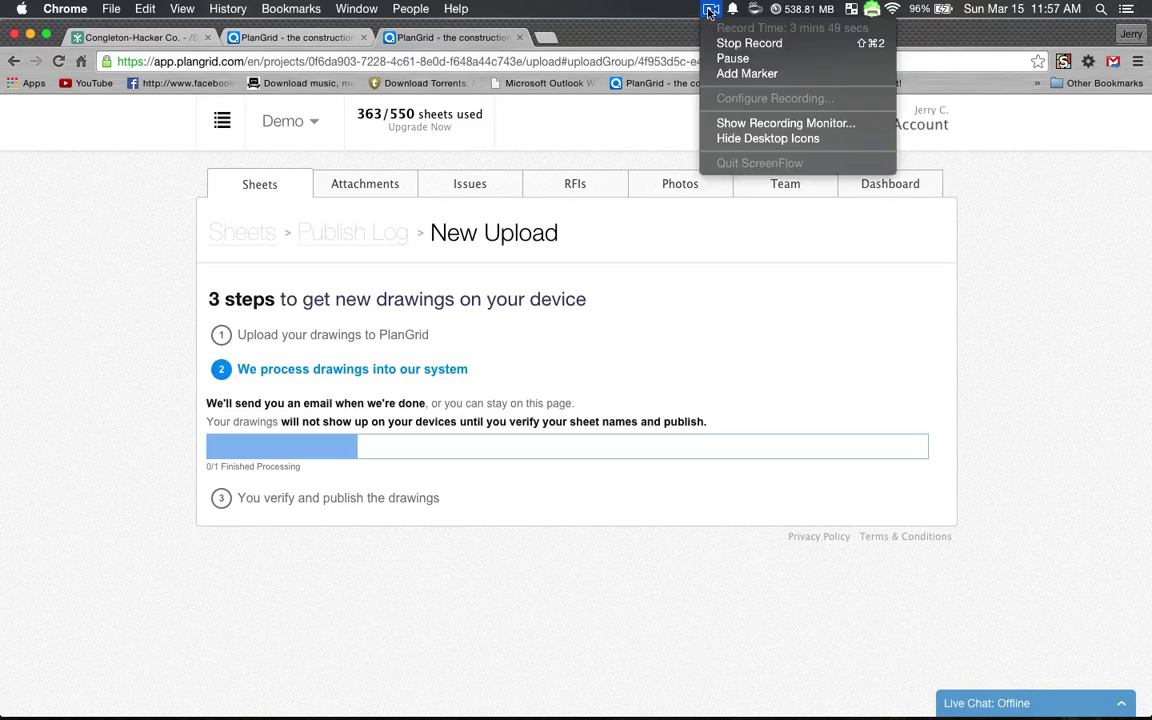
pyautogui.click(735, 58)
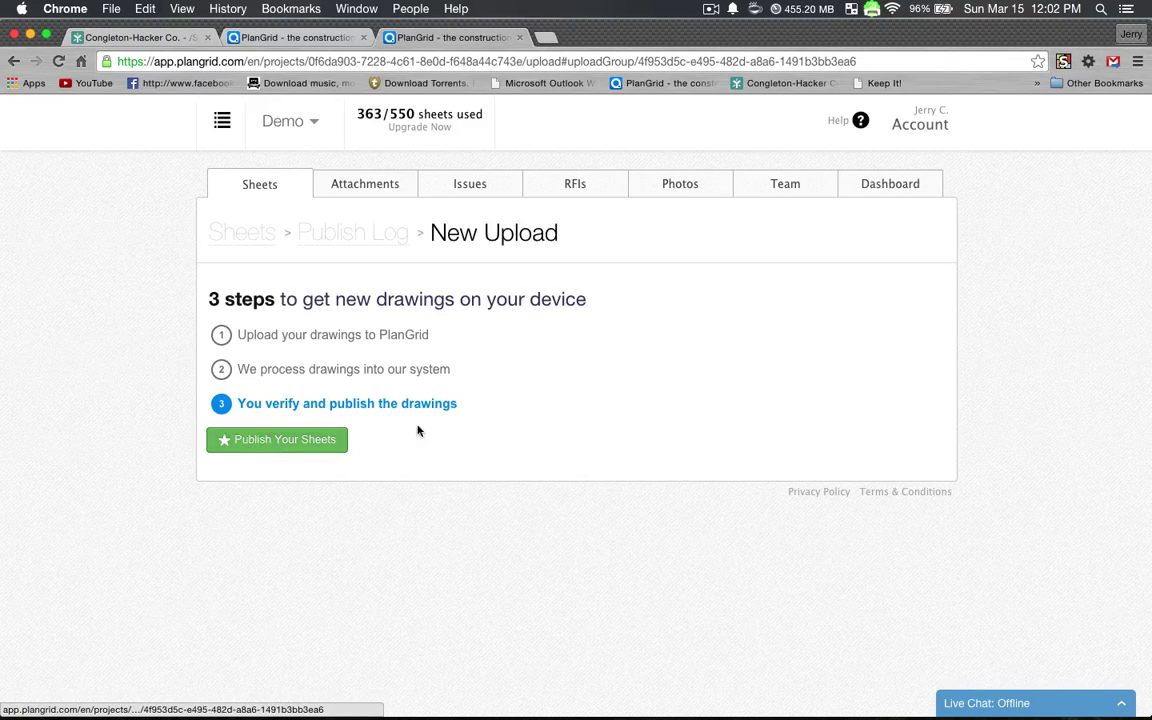
# - Begin publishing and save sheet A1.2's name as the first version of A1.2
pyautogui.click(279, 441)
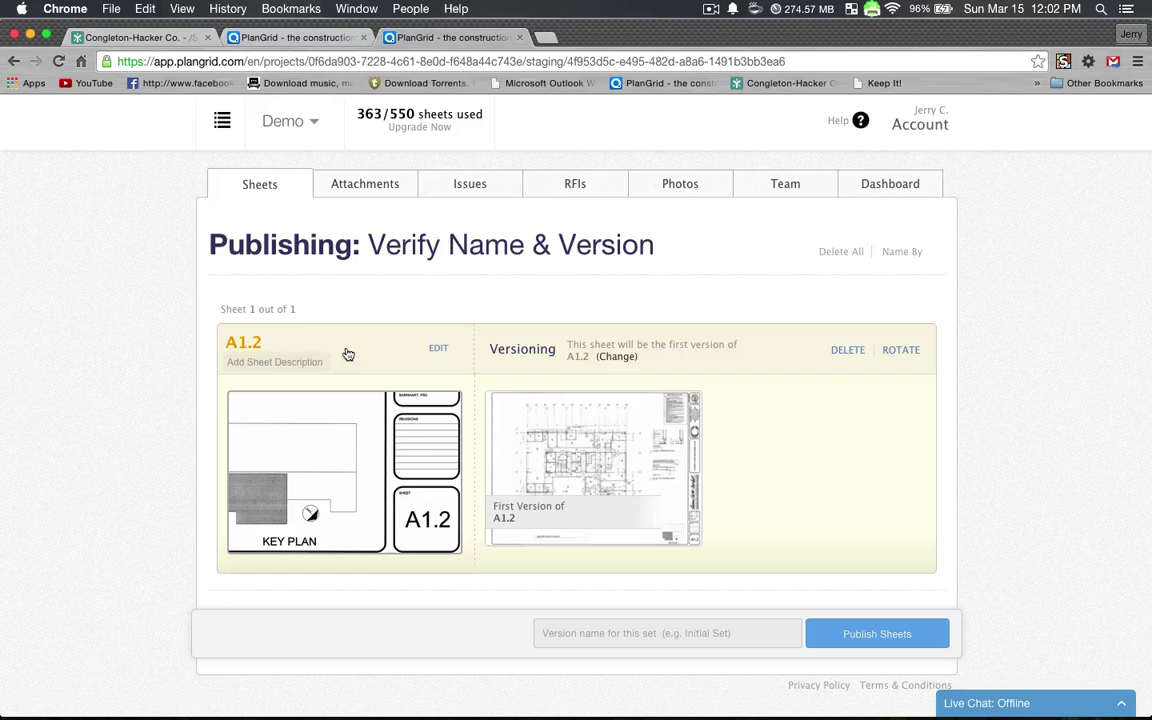
pyautogui.click(438, 348)
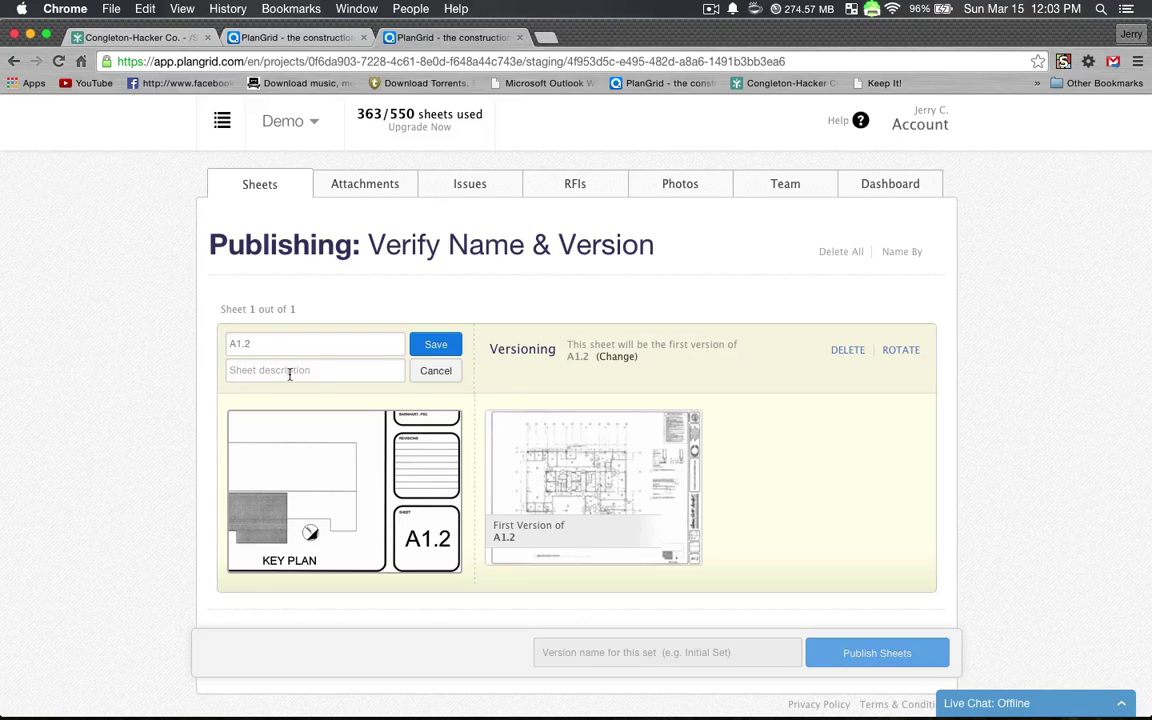
pyautogui.click(452, 349)
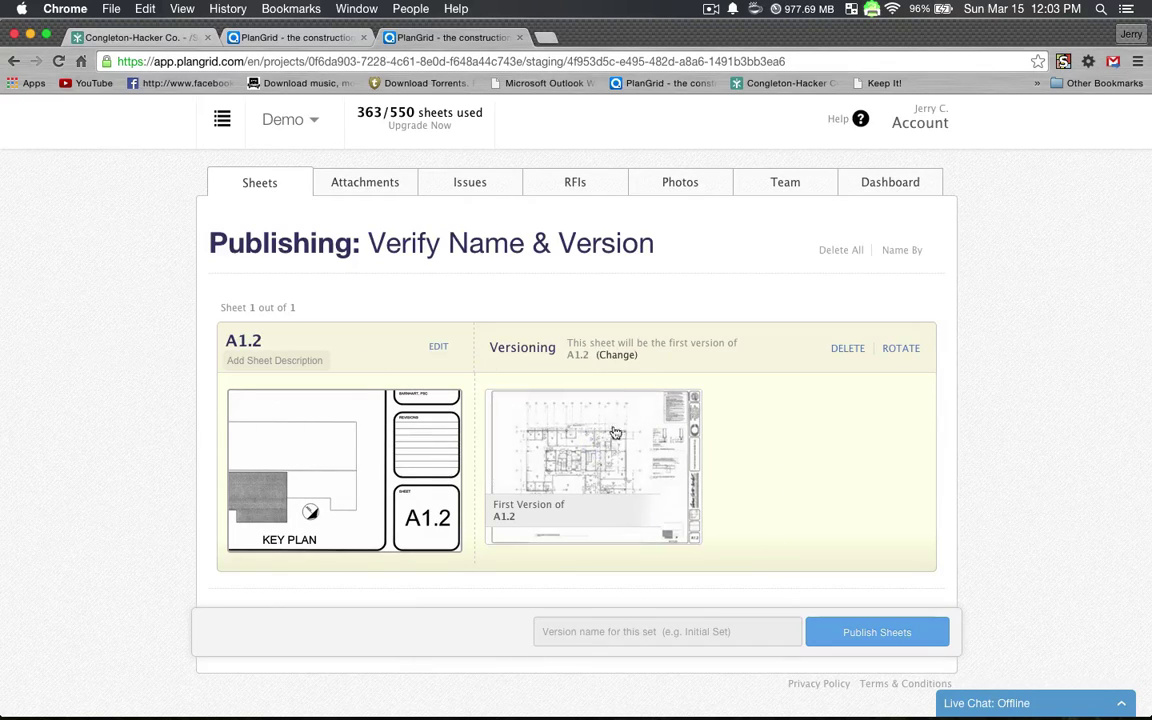
pyautogui.click(548, 633)
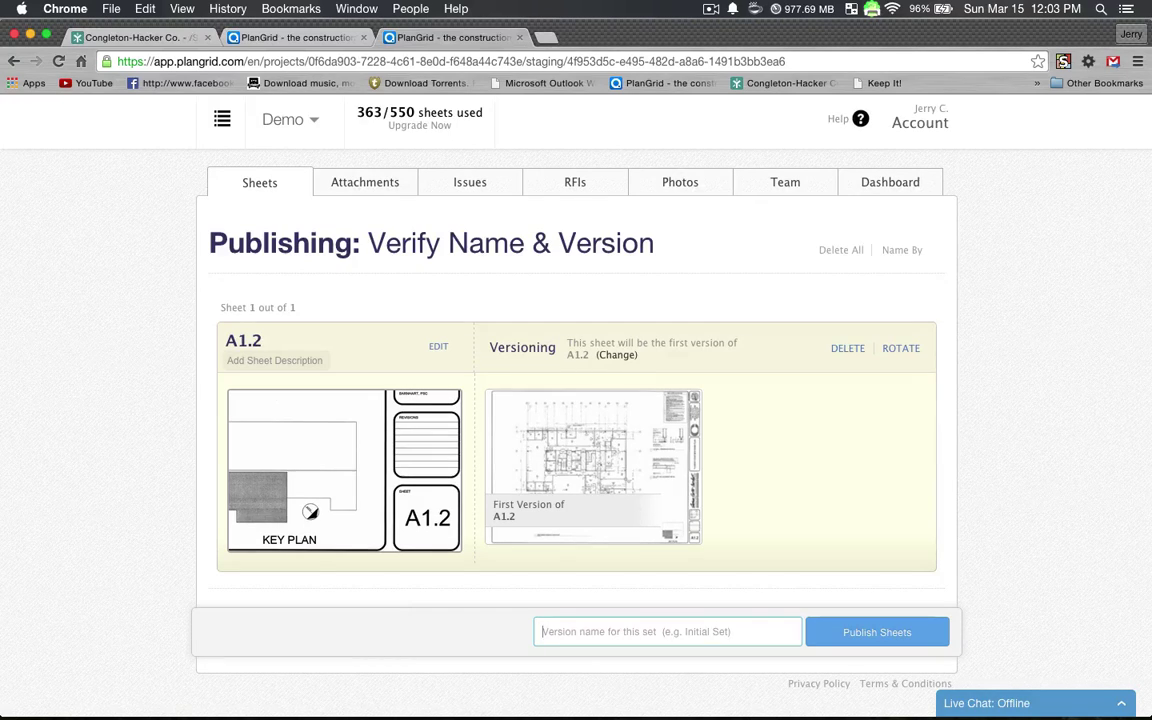
# - Publish sheet A1.2 under the version name 3-15-15
pyautogui.write('3')
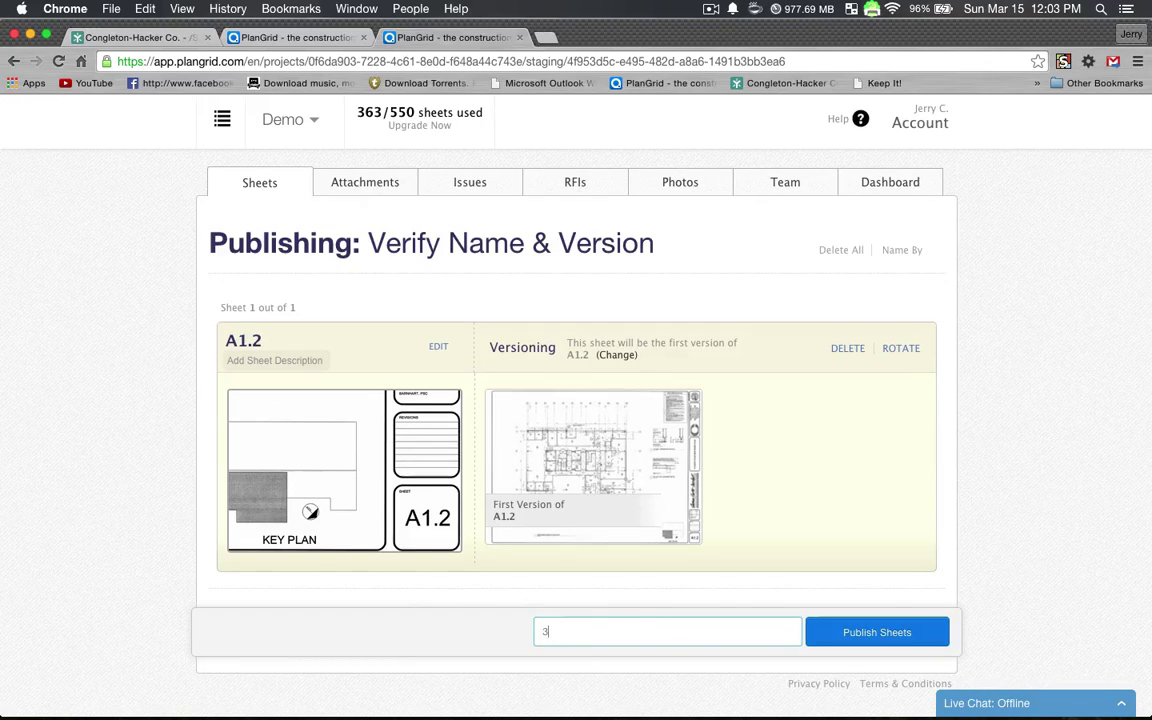
pyautogui.write('/-15-15')
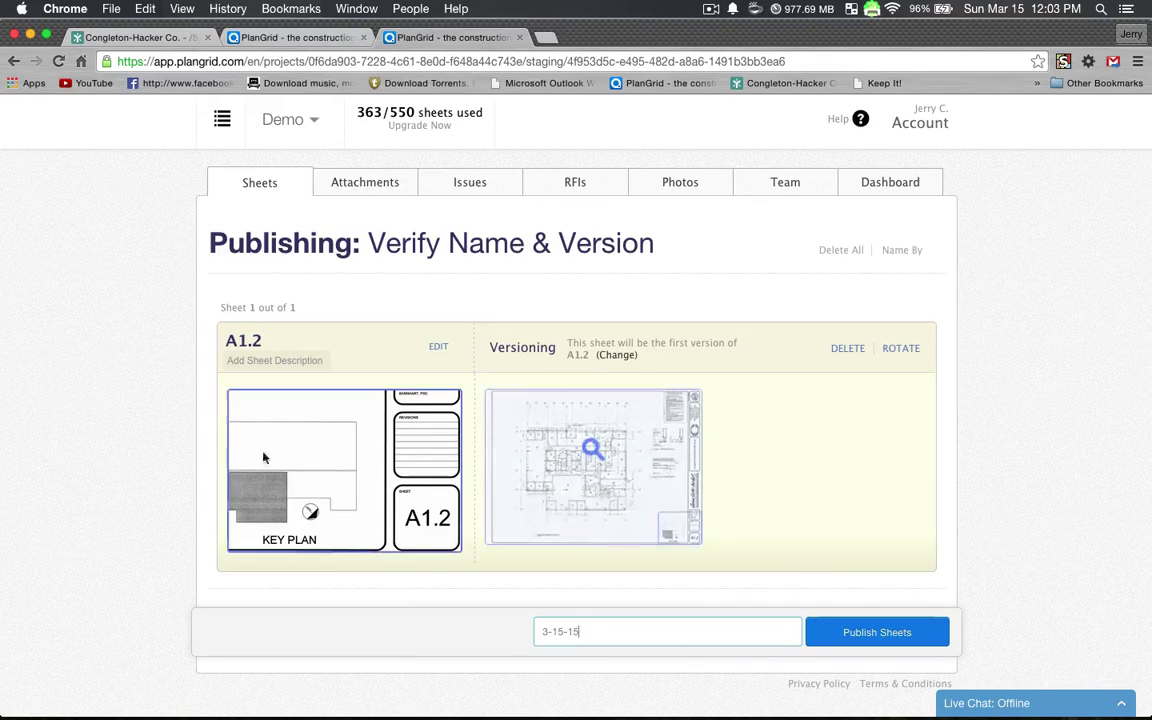
pyautogui.click(871, 633)
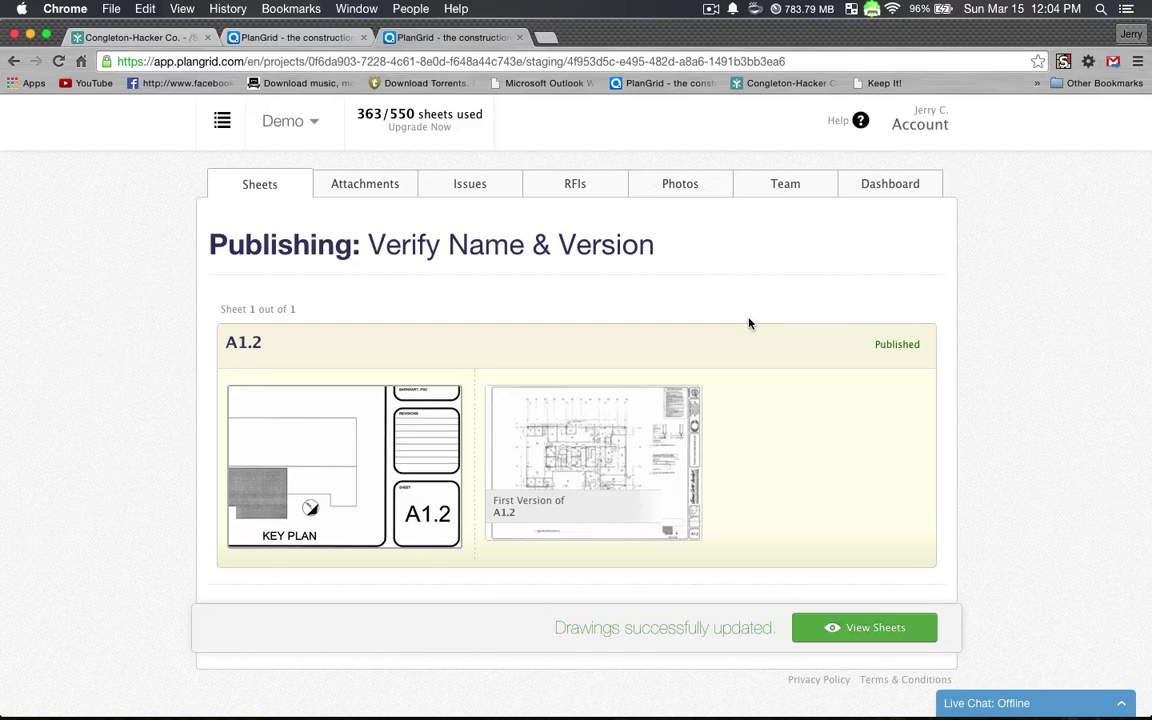
# - Go to the Sheets list showing sheet A1.2 filtered to version 3-15-15
pyautogui.click(848, 625)
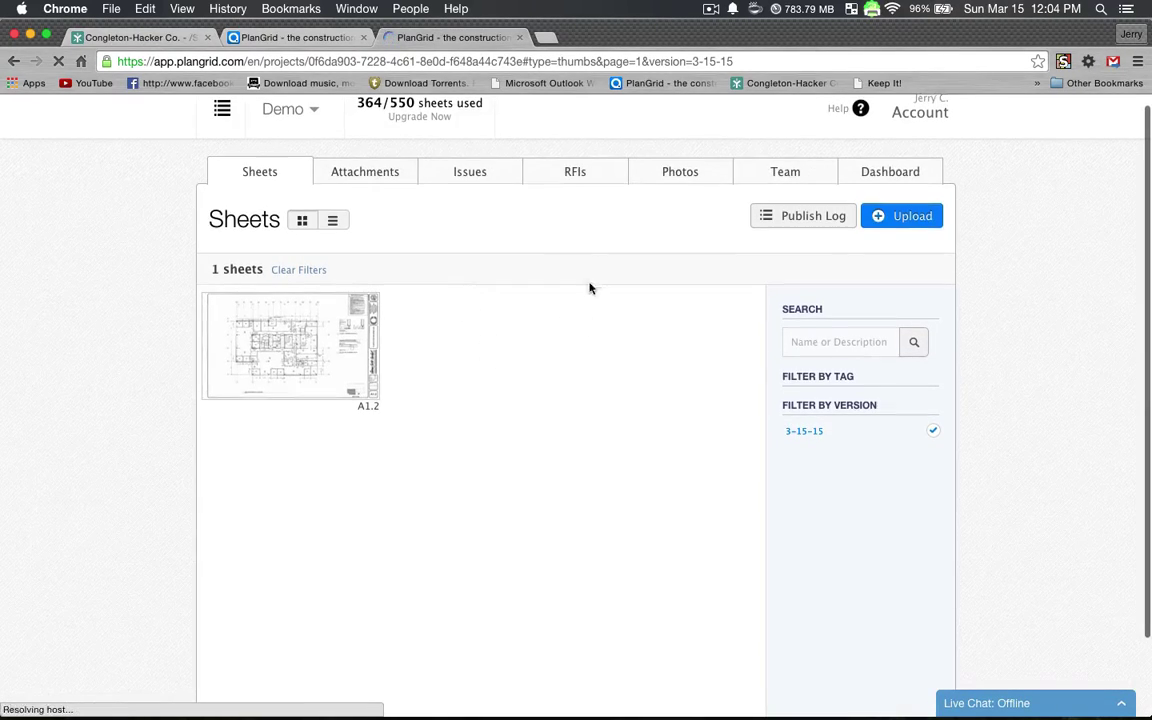
pyautogui.scroll(-1, 589, 288)
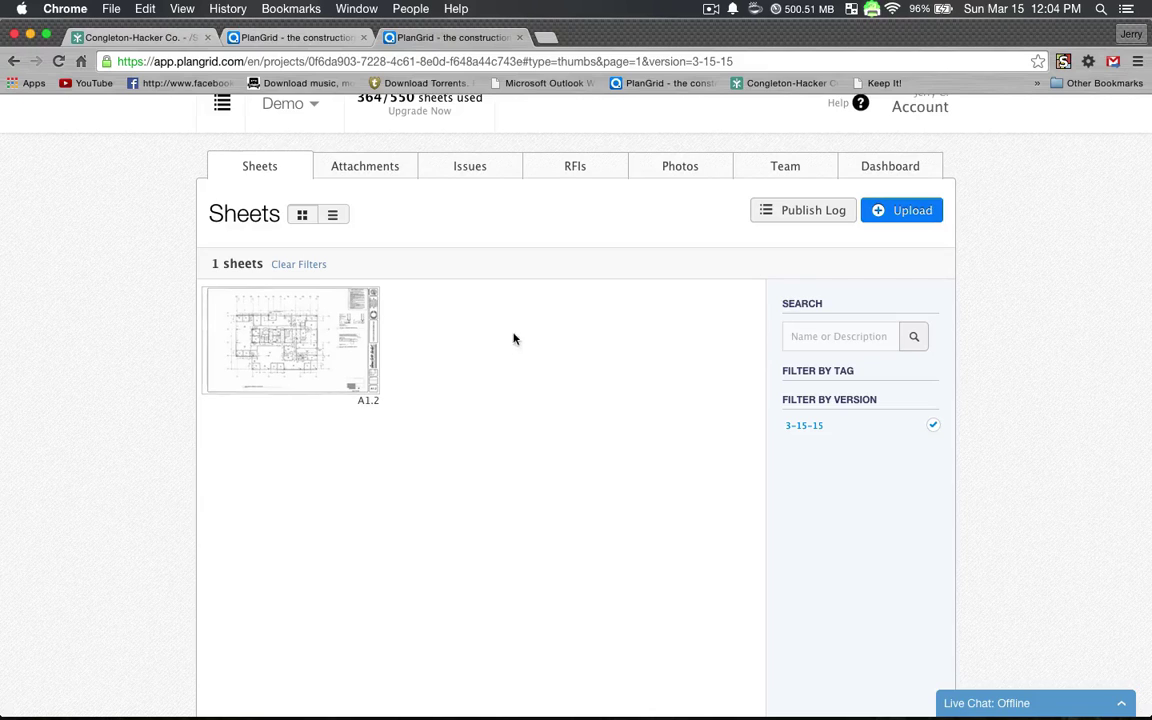
# - Browse the Attachments, Issues, RFIs and Progress Photos pages, the last showing no photos yet
pyautogui.click(383, 175)
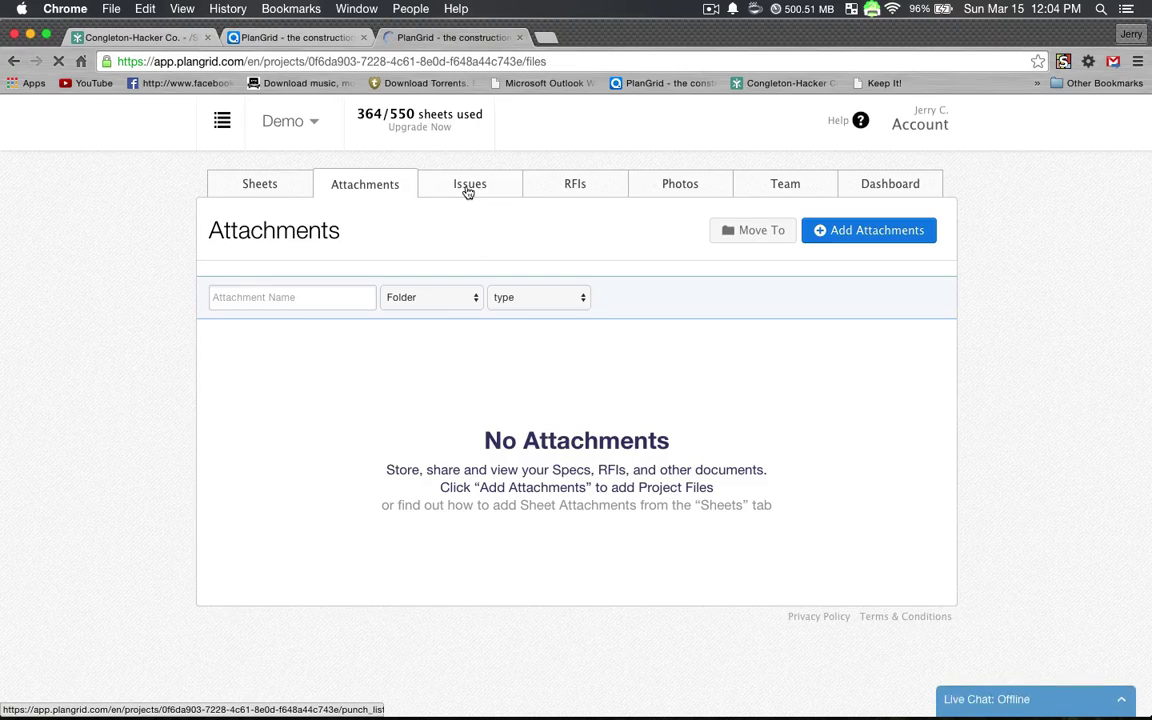
pyautogui.click(468, 185)
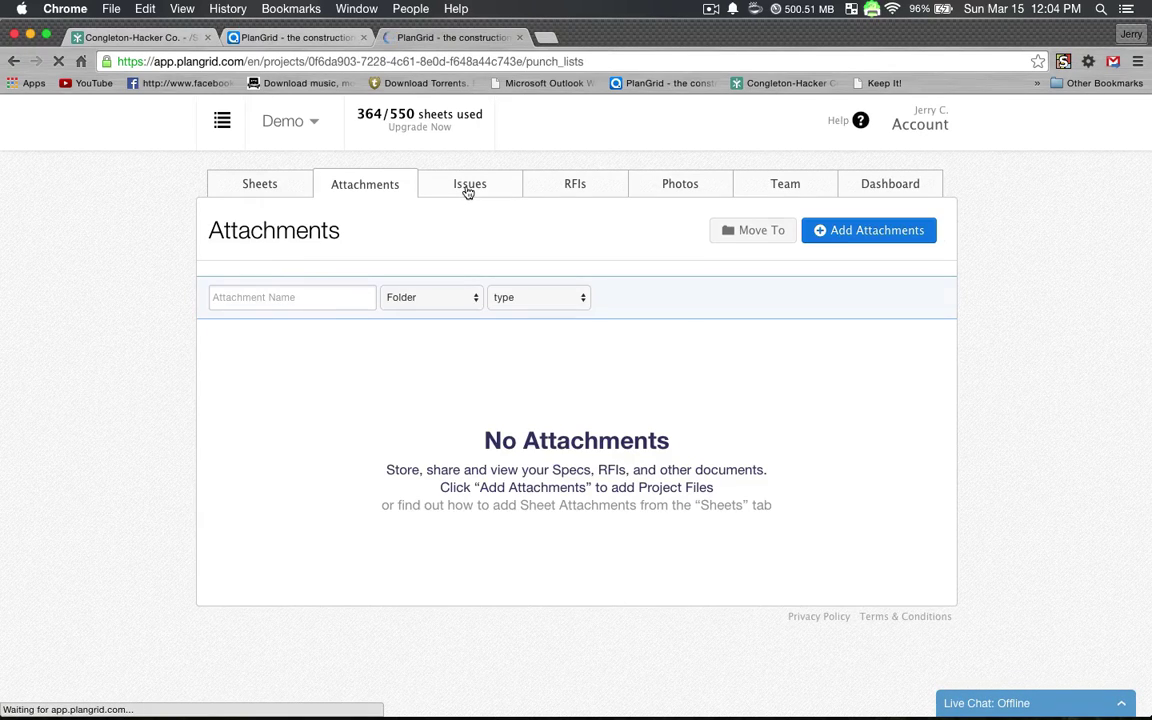
pyautogui.click(585, 185)
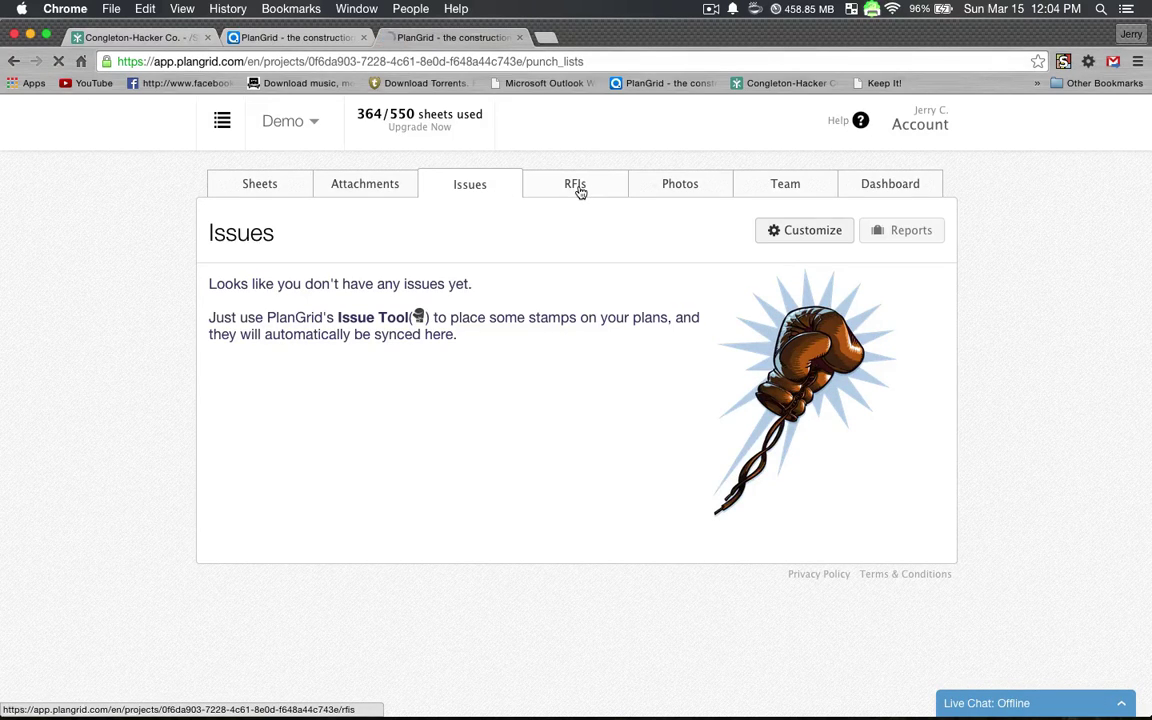
pyautogui.click(579, 190)
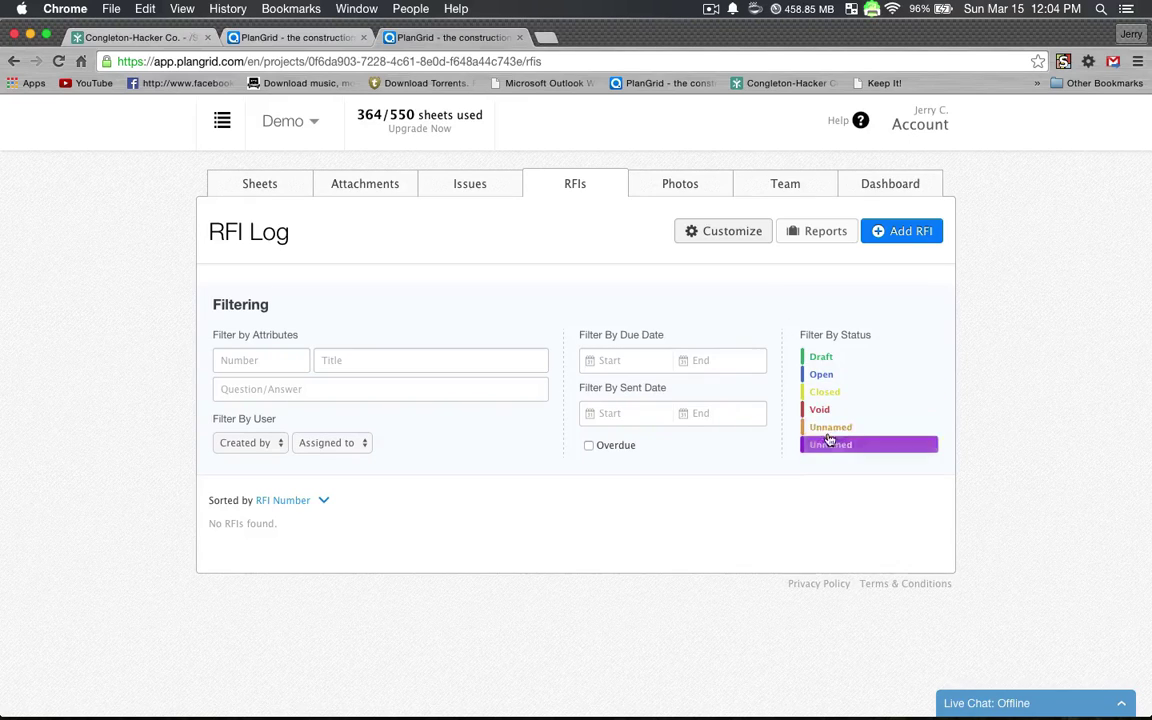
pyautogui.click(676, 192)
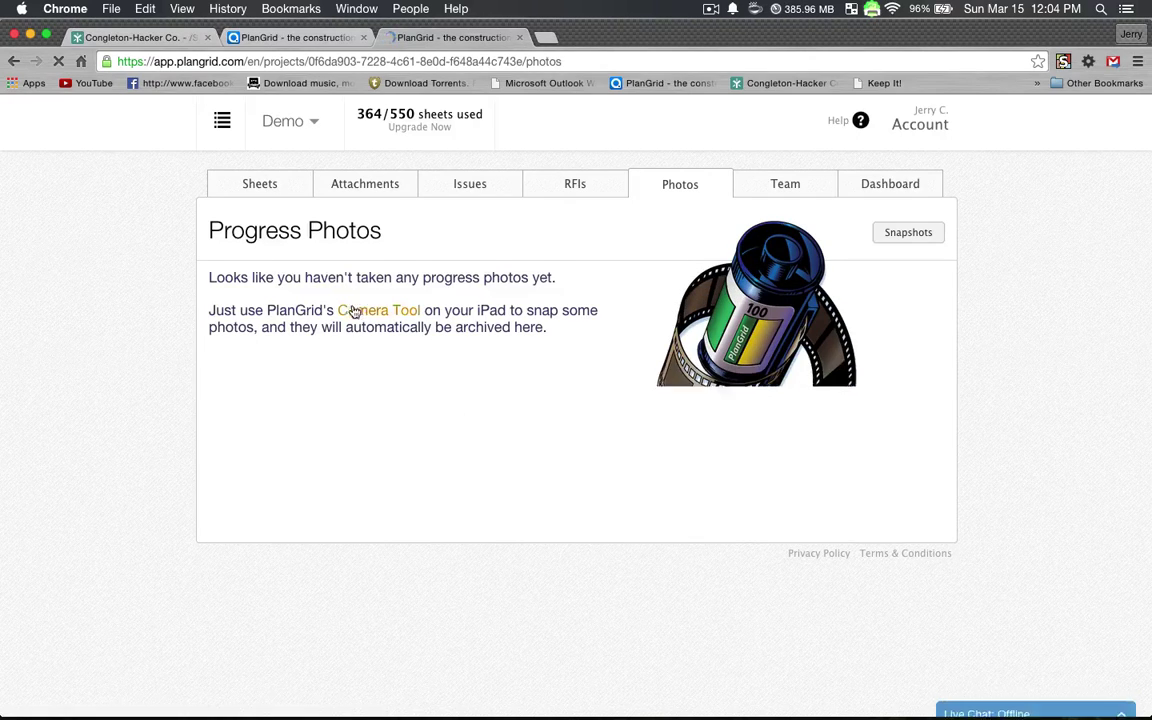
# - View the project Team page, then the Demo project Dashboard
pyautogui.click(806, 185)
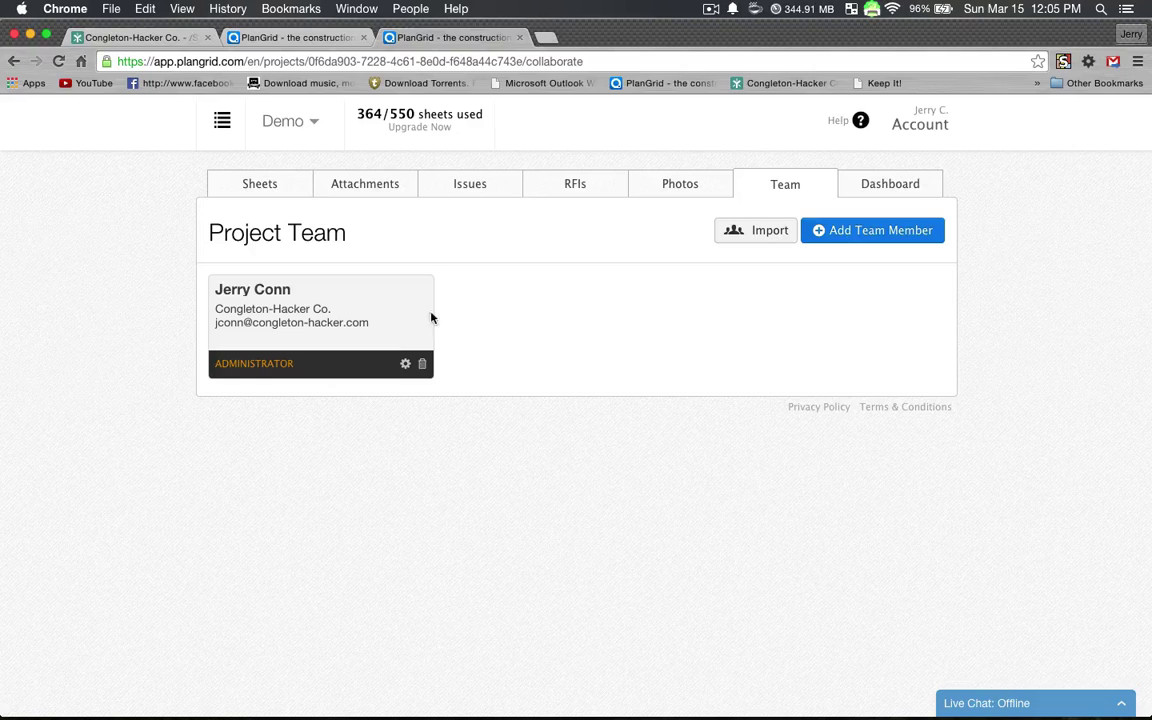
pyautogui.click(886, 189)
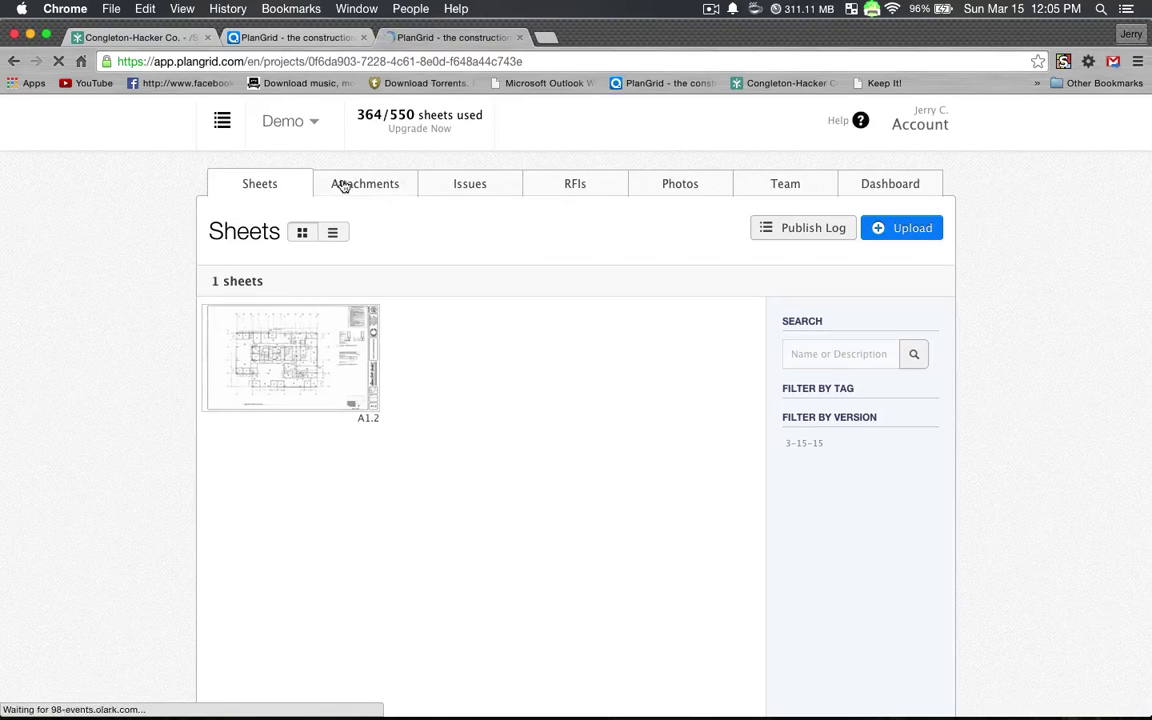
# - Return to the empty Attachments page and list the RFIs, Specs and Schedules folders for a new attachment
pyautogui.click(341, 186)
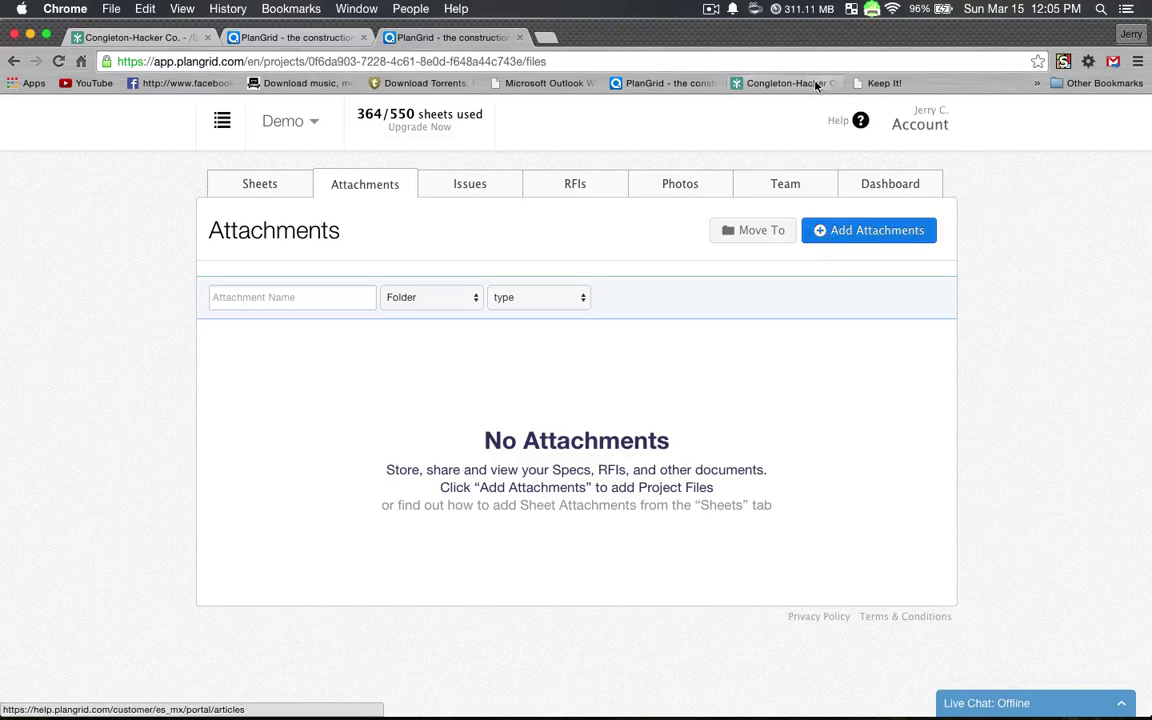
pyautogui.click(707, 12)
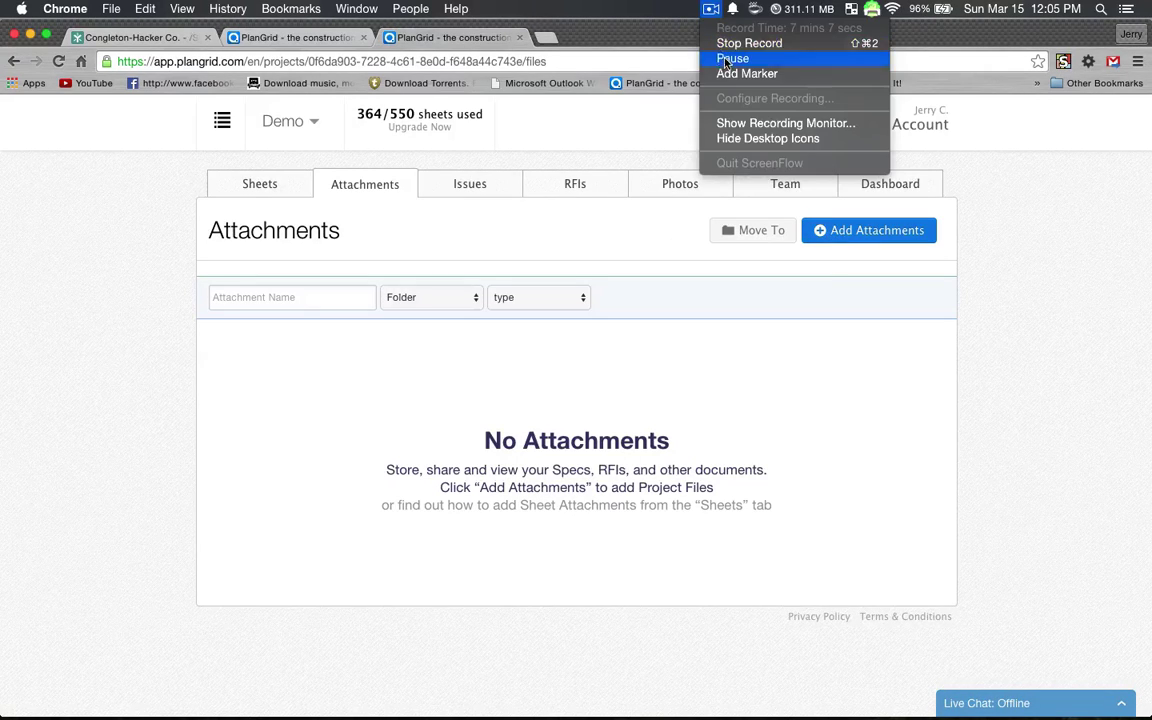
pyautogui.click(652, 56)
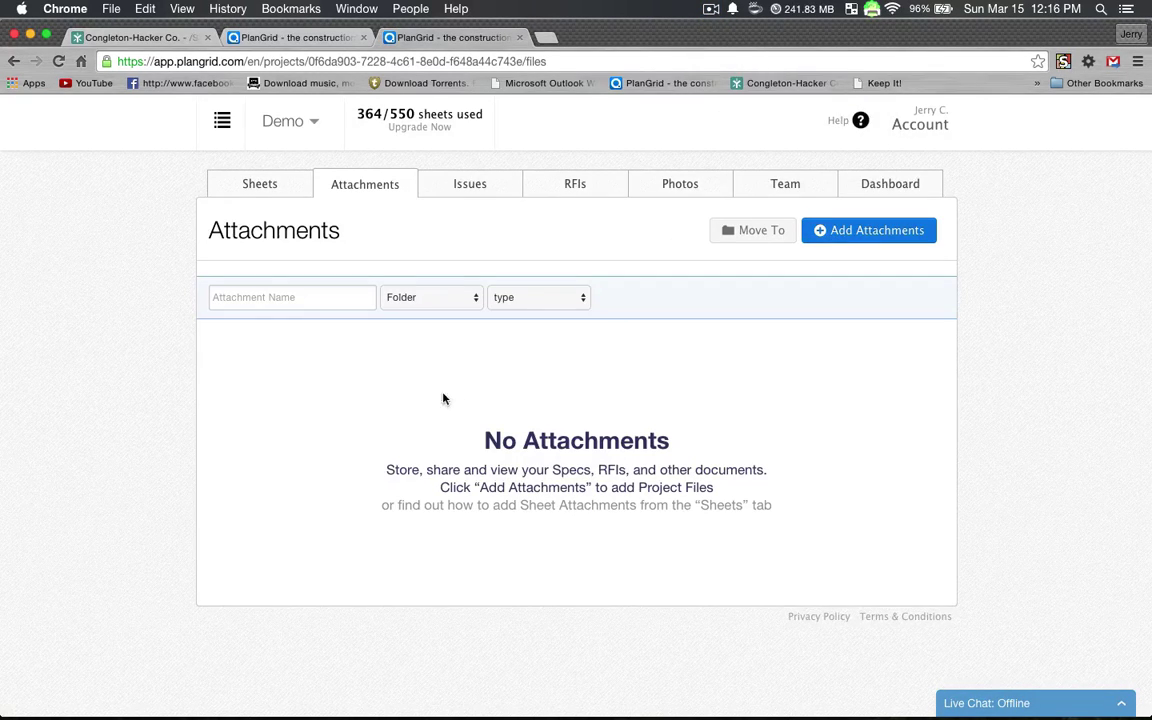
pyautogui.click(828, 236)
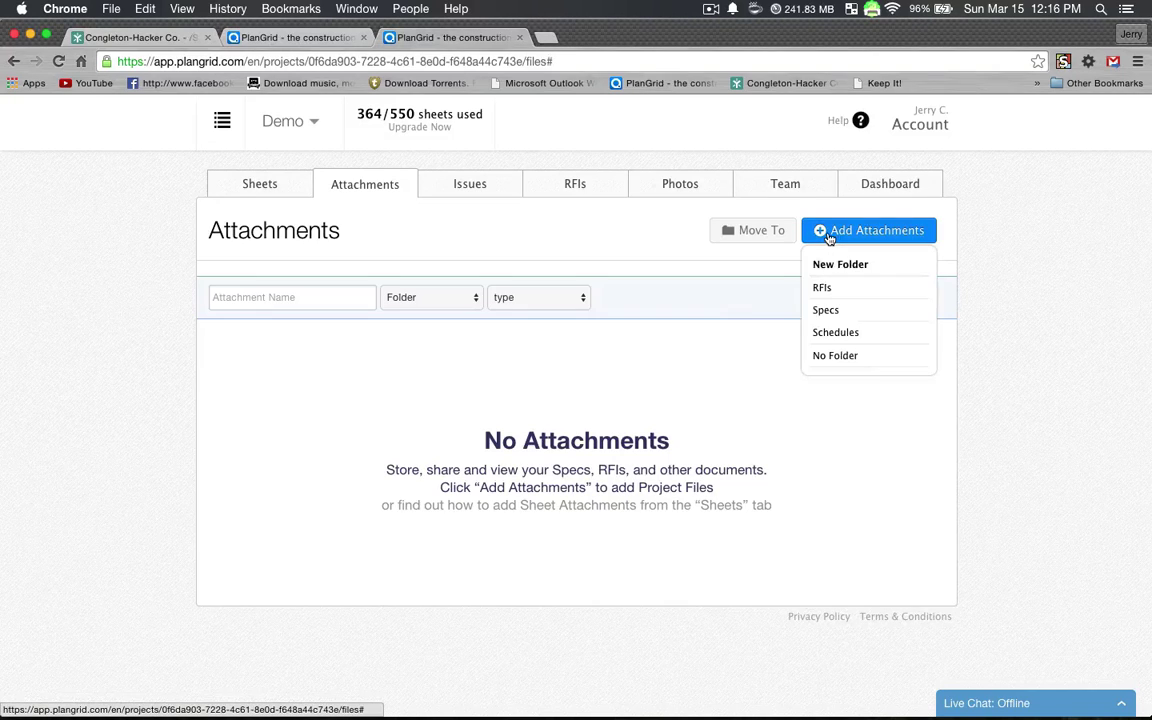
# - Upload the 220200.01-1 Plumbing Fixture Shop Drawings PDF into the Specs attachments folder
pyautogui.click(826, 311)
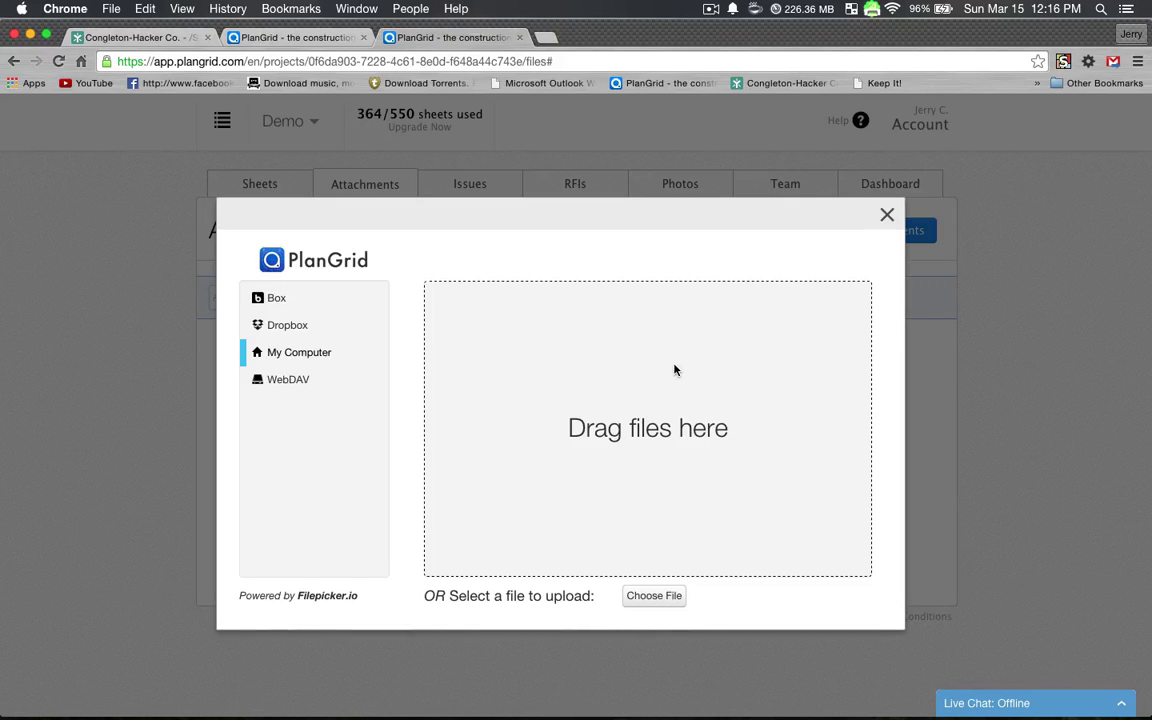
pyautogui.click(674, 370)
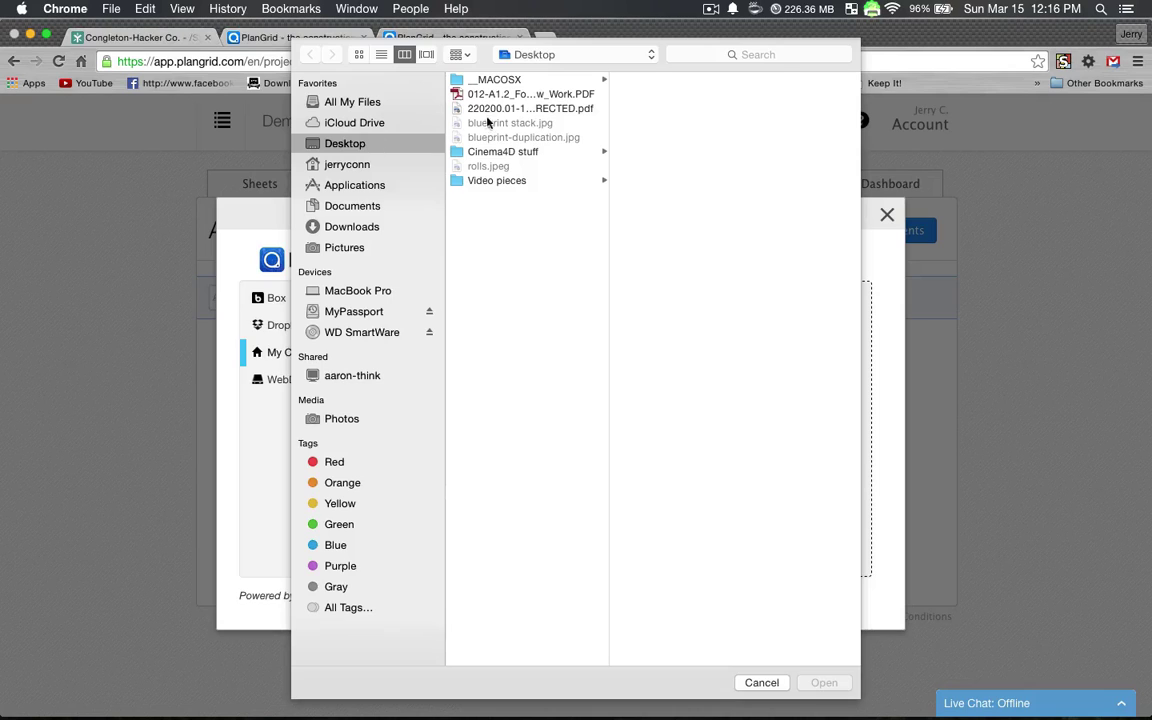
pyautogui.click(488, 110)
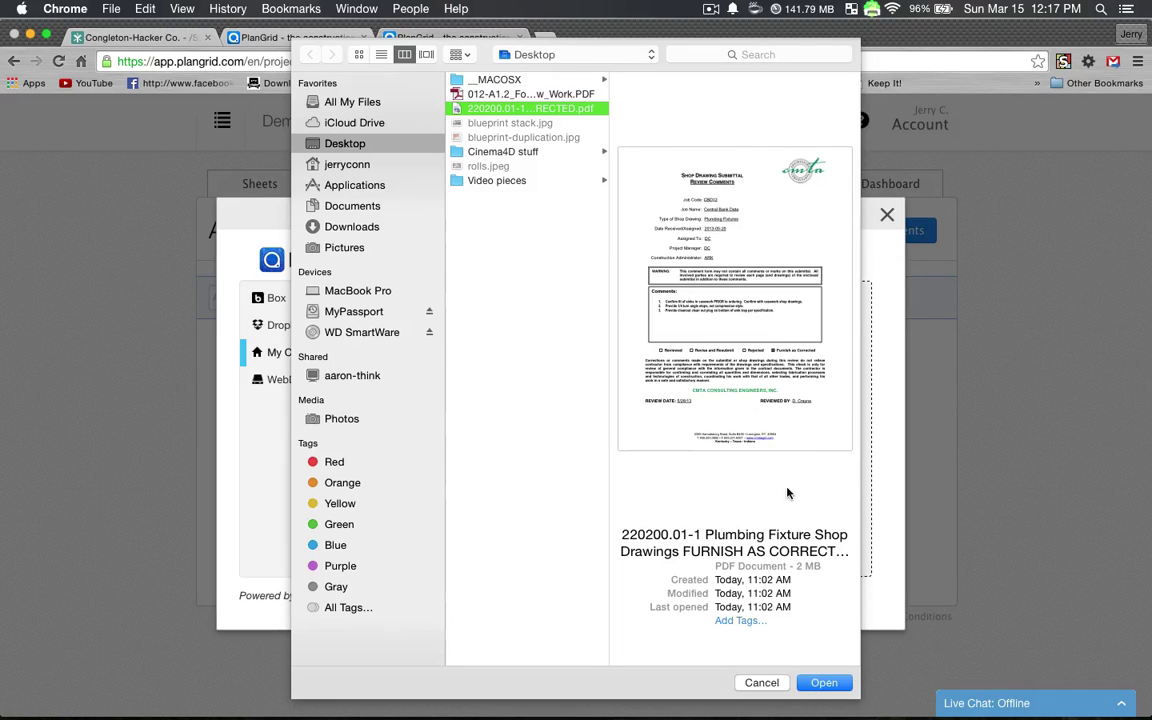
pyautogui.click(824, 684)
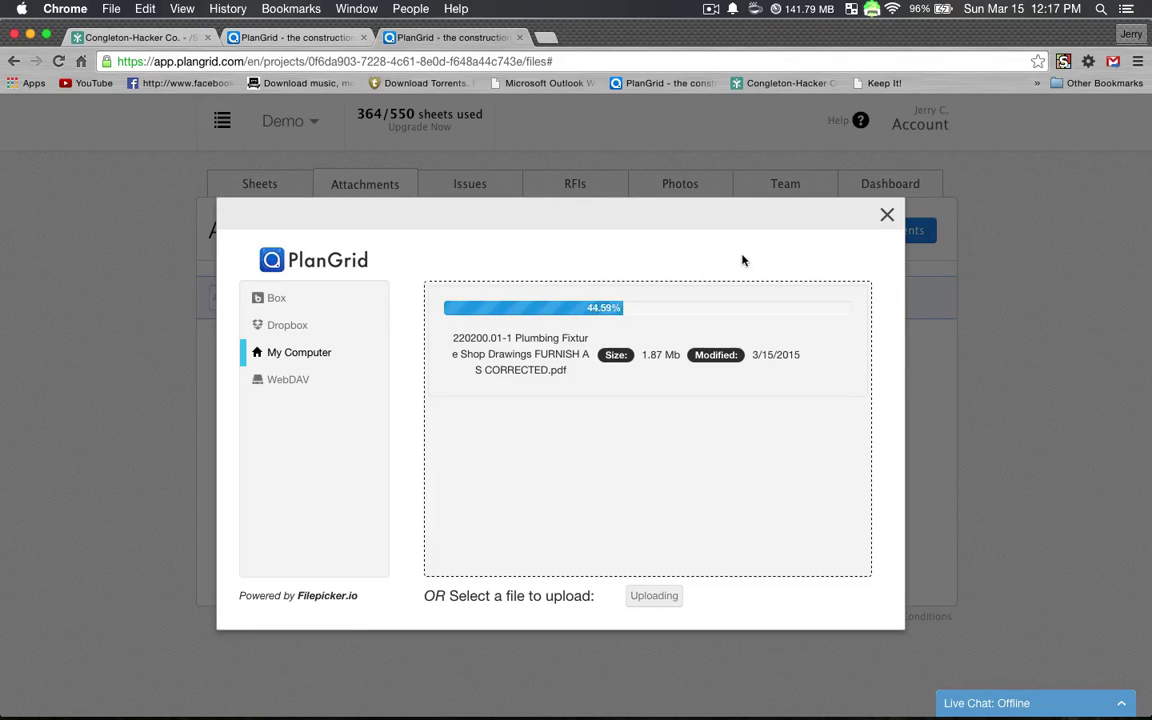
pyautogui.click(711, 9)
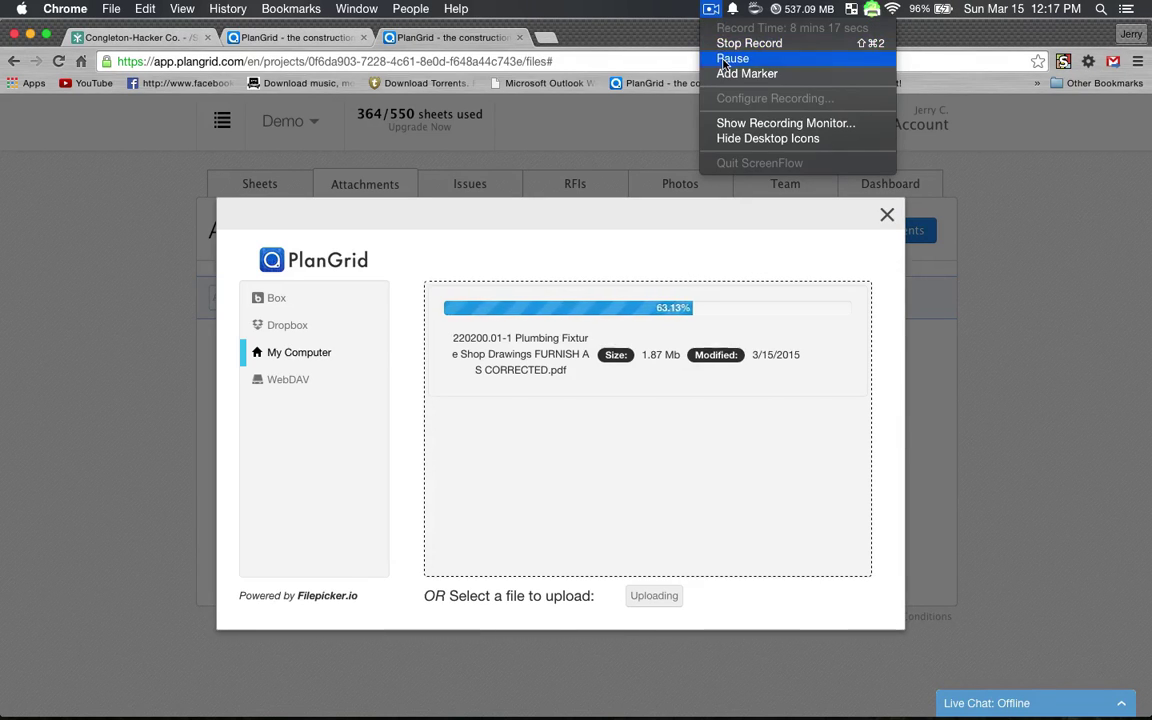
pyautogui.click(733, 58)
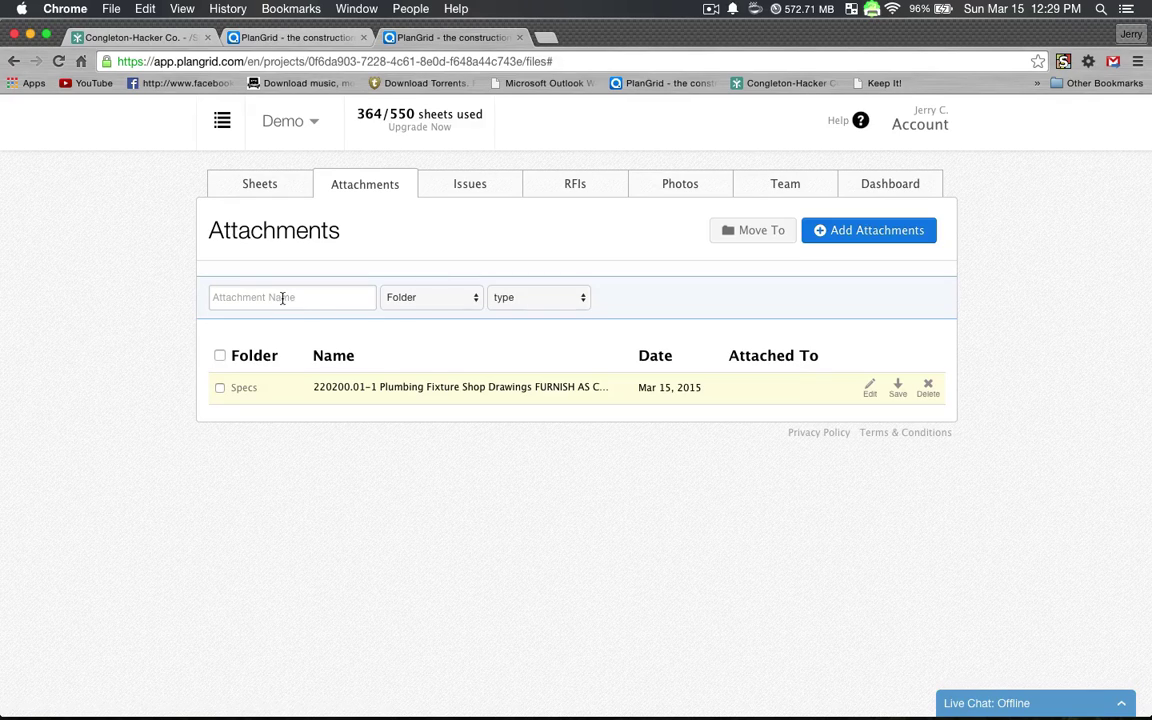
# - Inspect the attachment Folder and type filter options without changing them
pyautogui.click(420, 298)
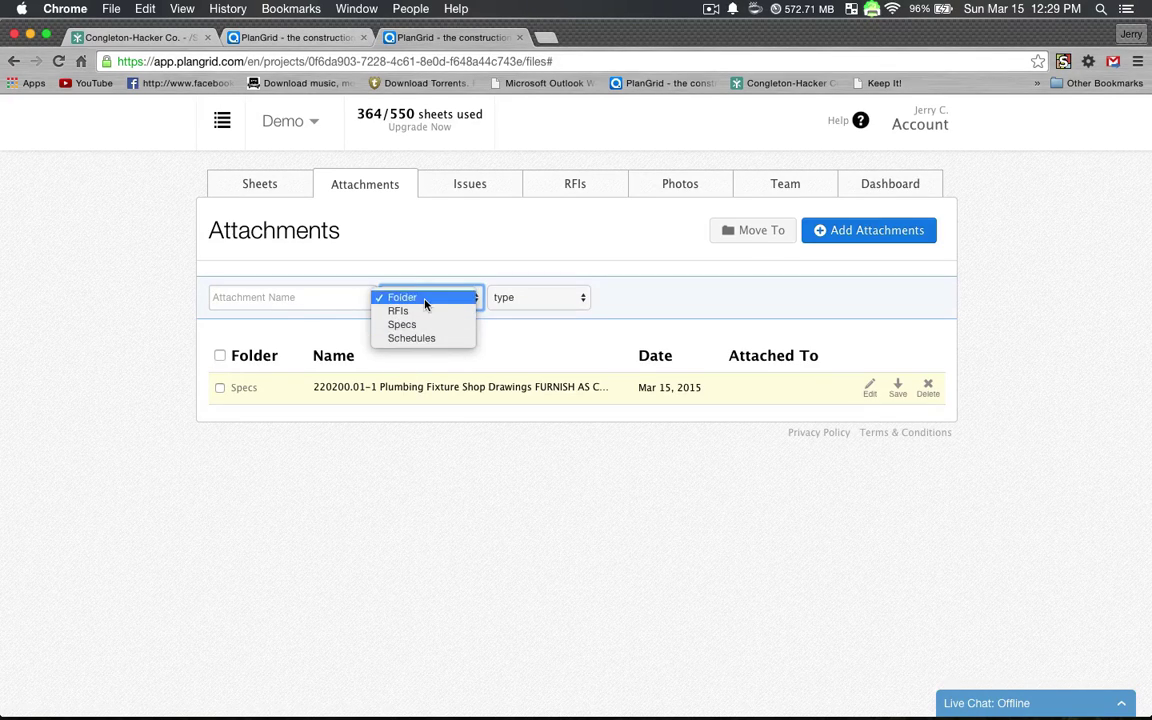
pyautogui.click(422, 298)
pyautogui.click(569, 298)
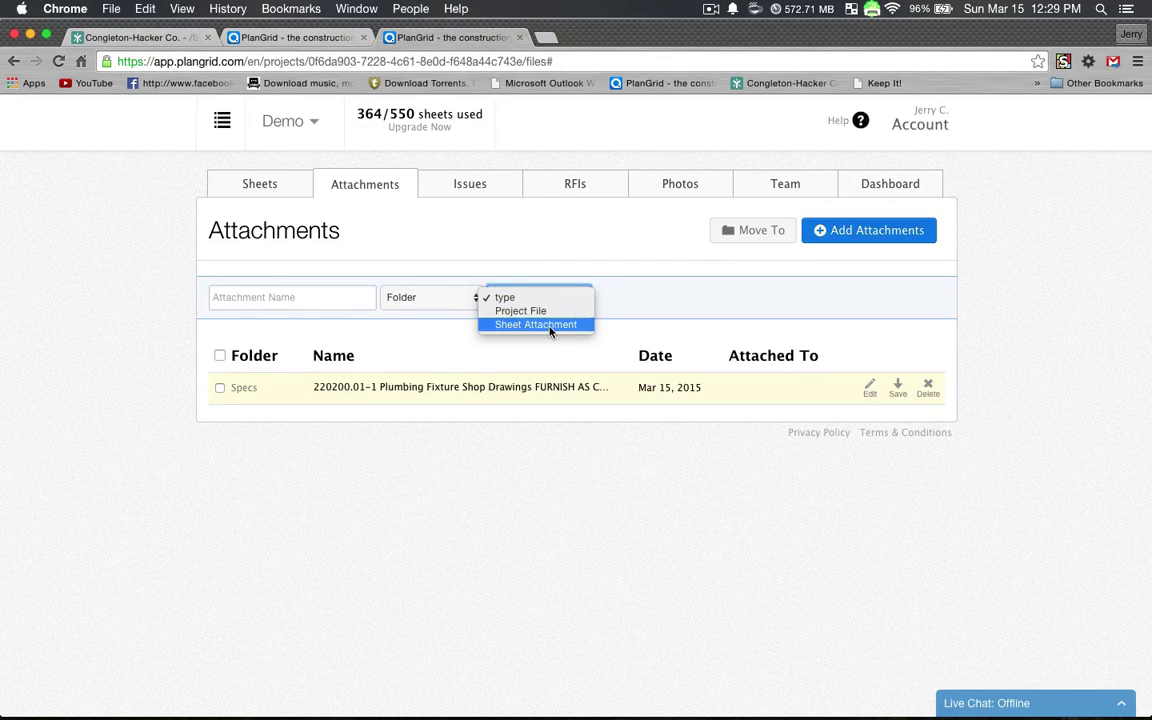
pyautogui.click(542, 365)
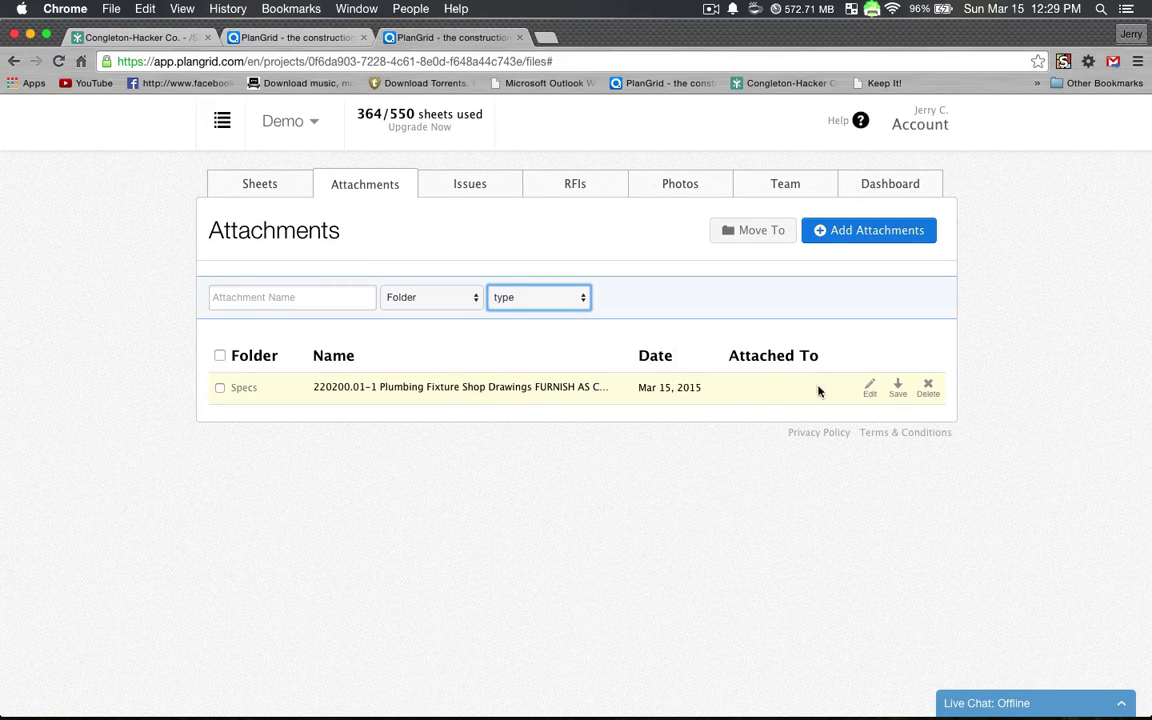
# - Save the shop drawing attachment unchanged and return to the Sheets list
pyautogui.click(870, 389)
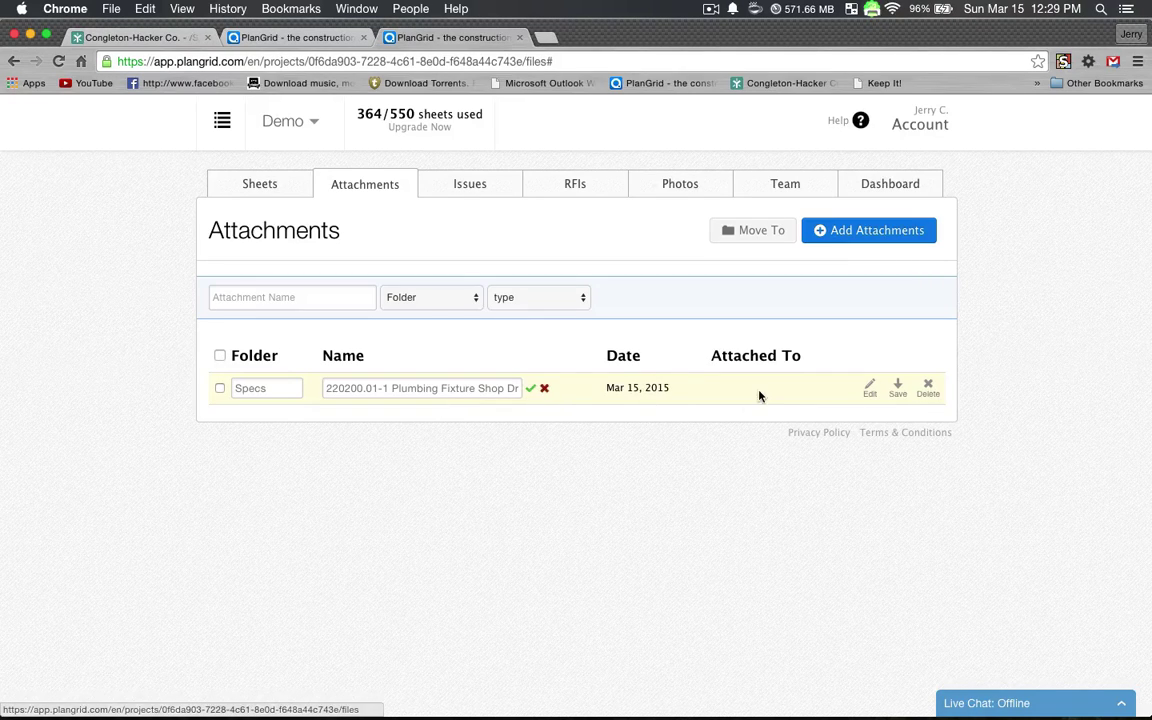
pyautogui.click(531, 388)
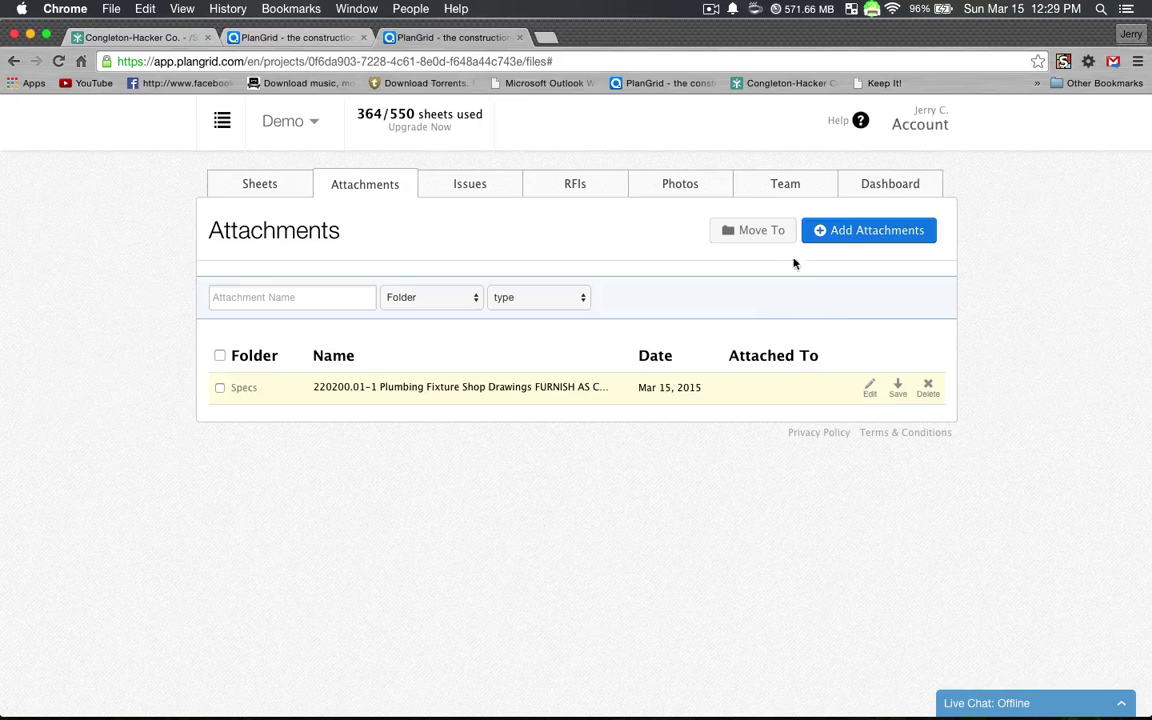
pyautogui.click(261, 186)
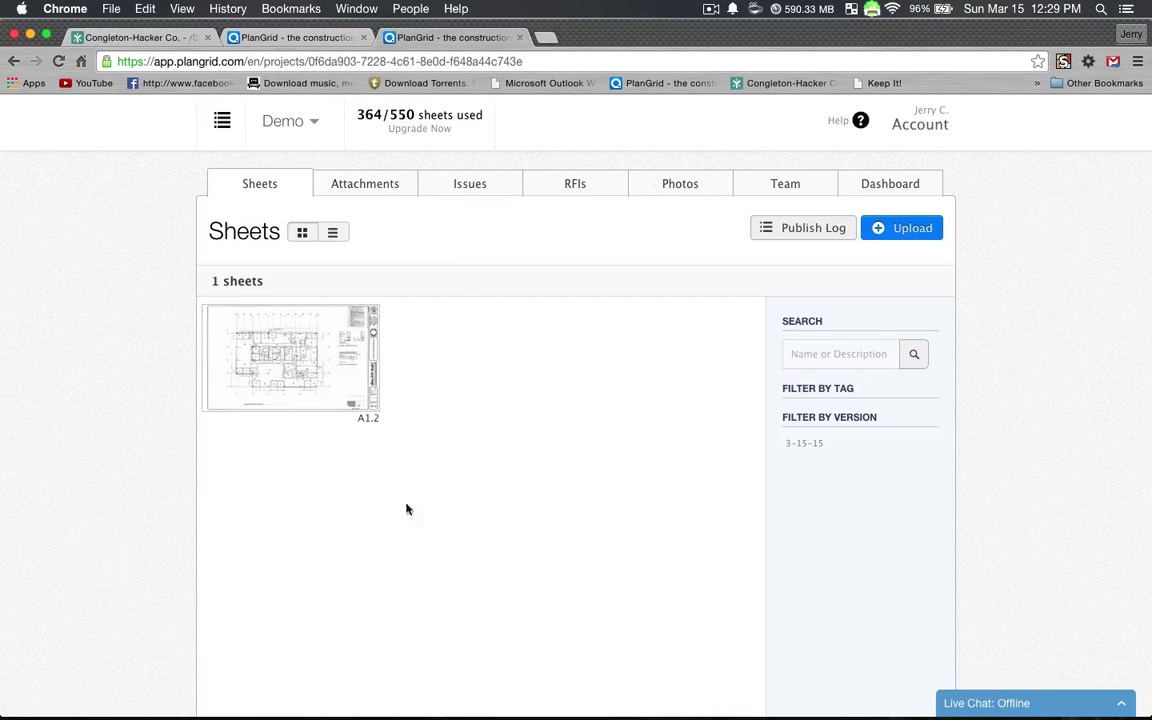
# - Open sheet A1.2, pan and zoom the floor plan, and show the blue callout's link to A1.2
pyautogui.click(313, 354)
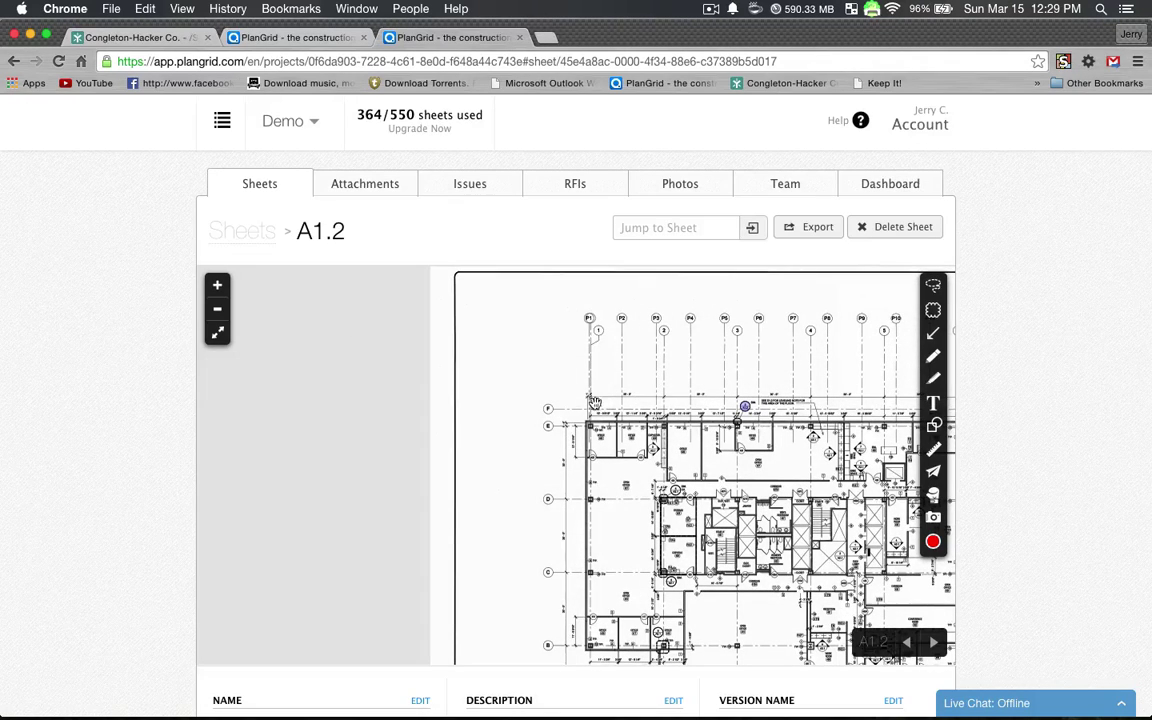
pyautogui.moveTo(580, 390); pyautogui.dragTo(423, 340)
pyautogui.moveTo(588, 438); pyautogui.dragTo(588, 390)
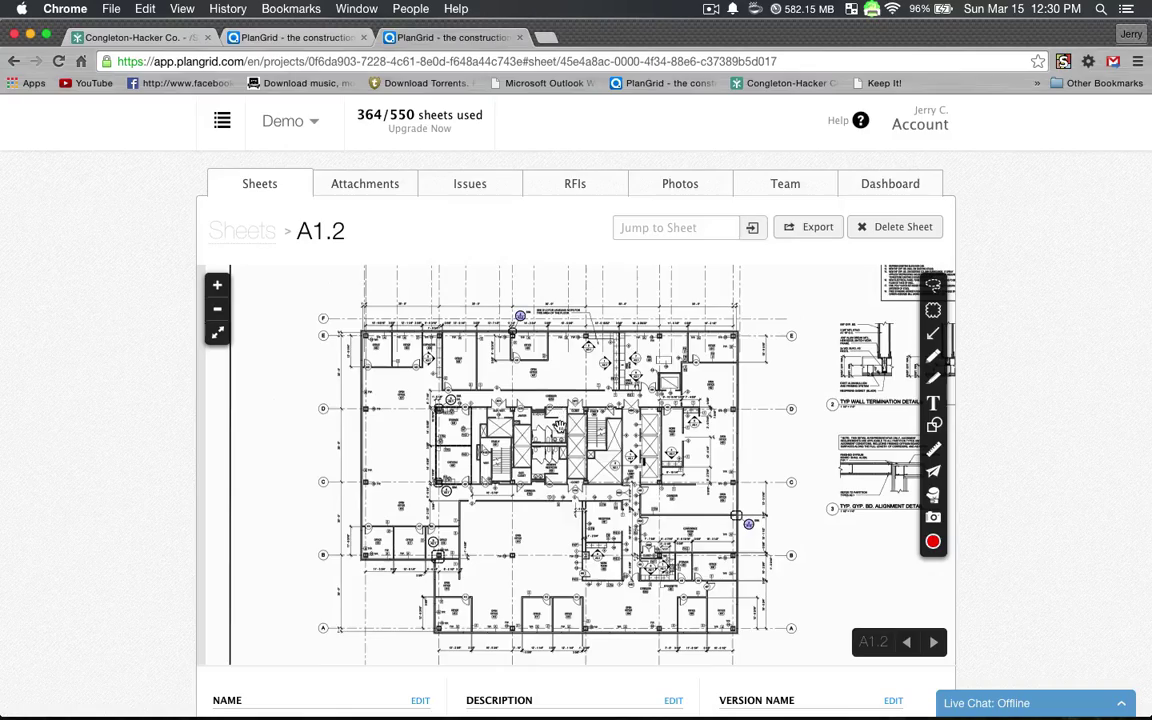
pyautogui.scroll(10, 553, 428)
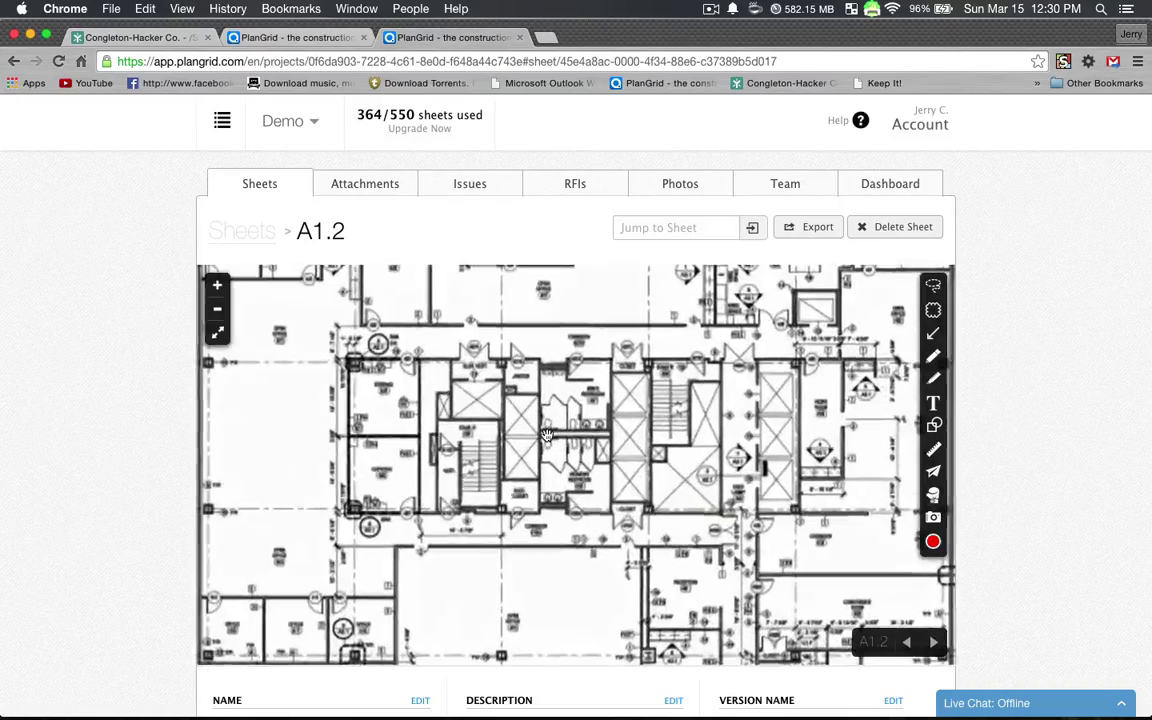
pyautogui.scroll(-10, 547, 434)
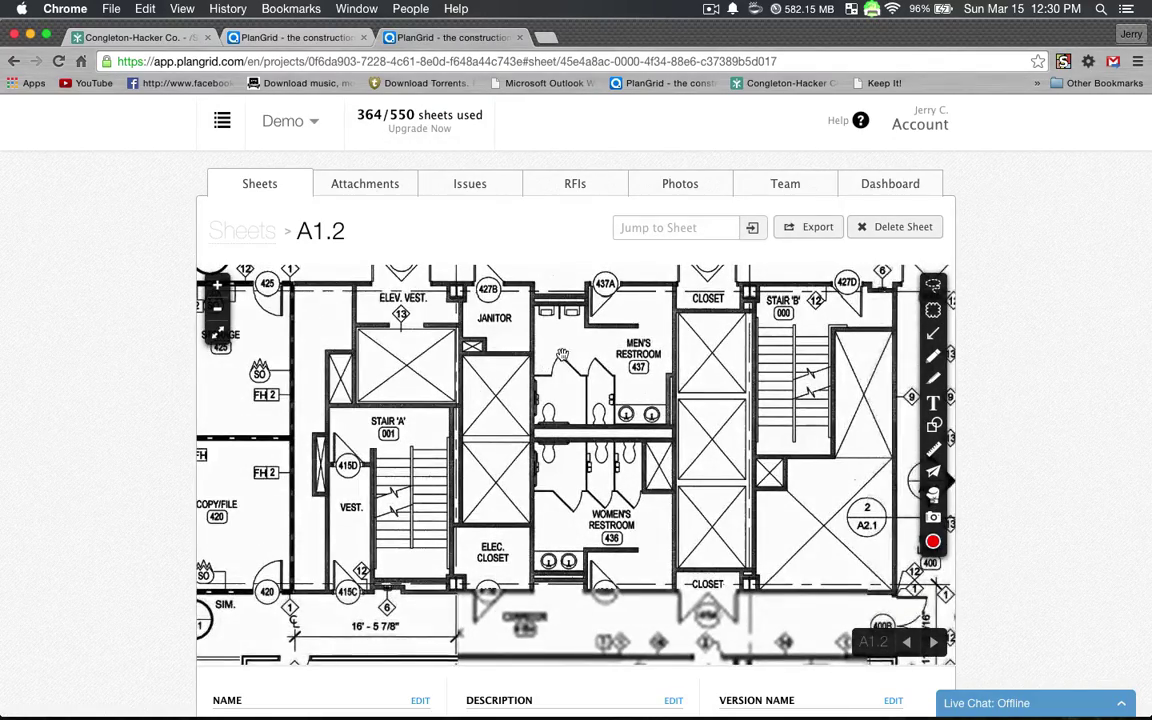
pyautogui.scroll(8, 565, 540)
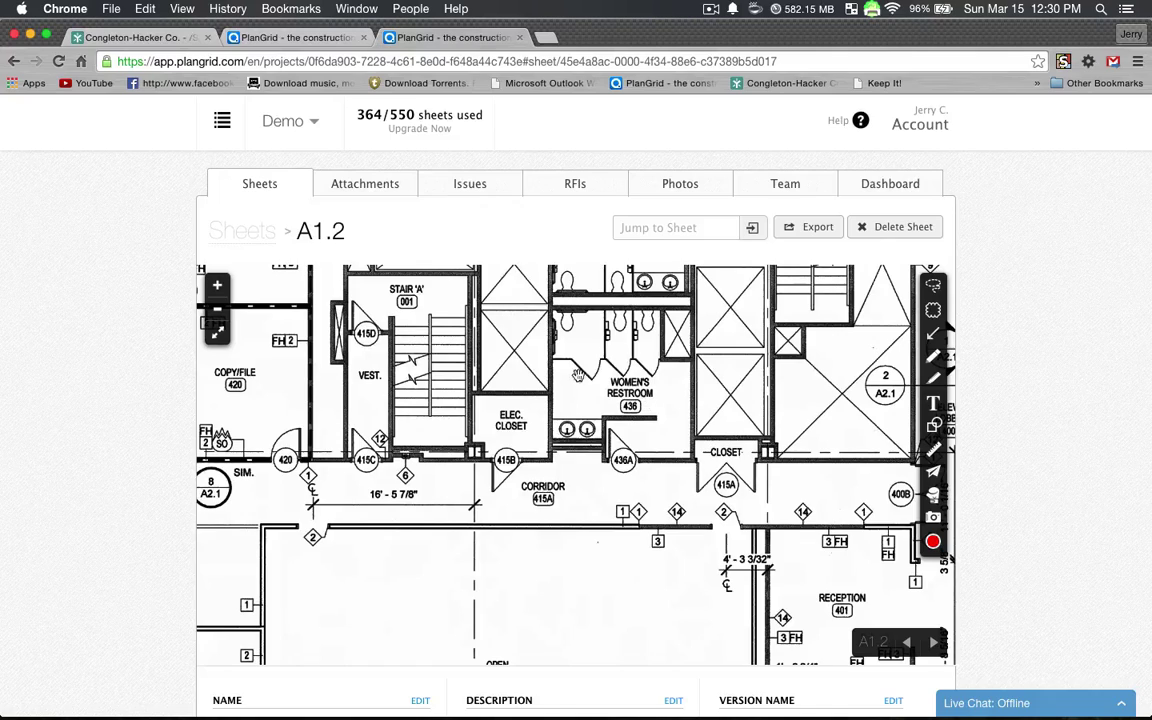
pyautogui.scroll(5, 569, 543)
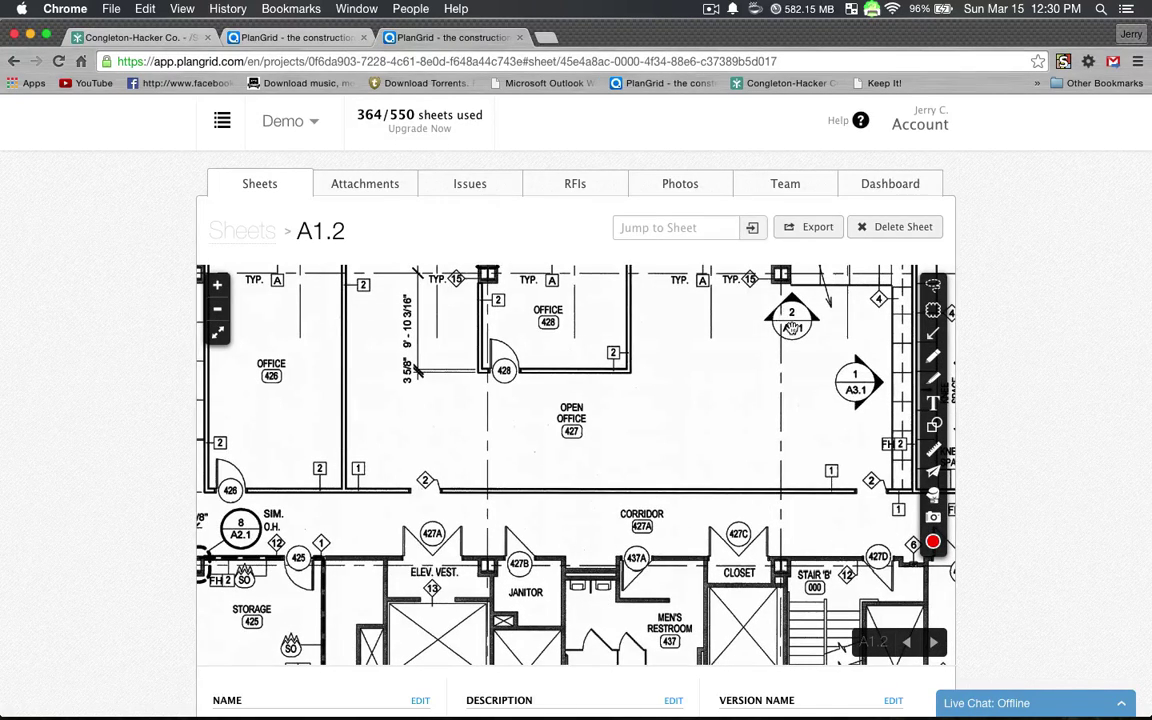
pyautogui.hscroll(3, 791, 327)
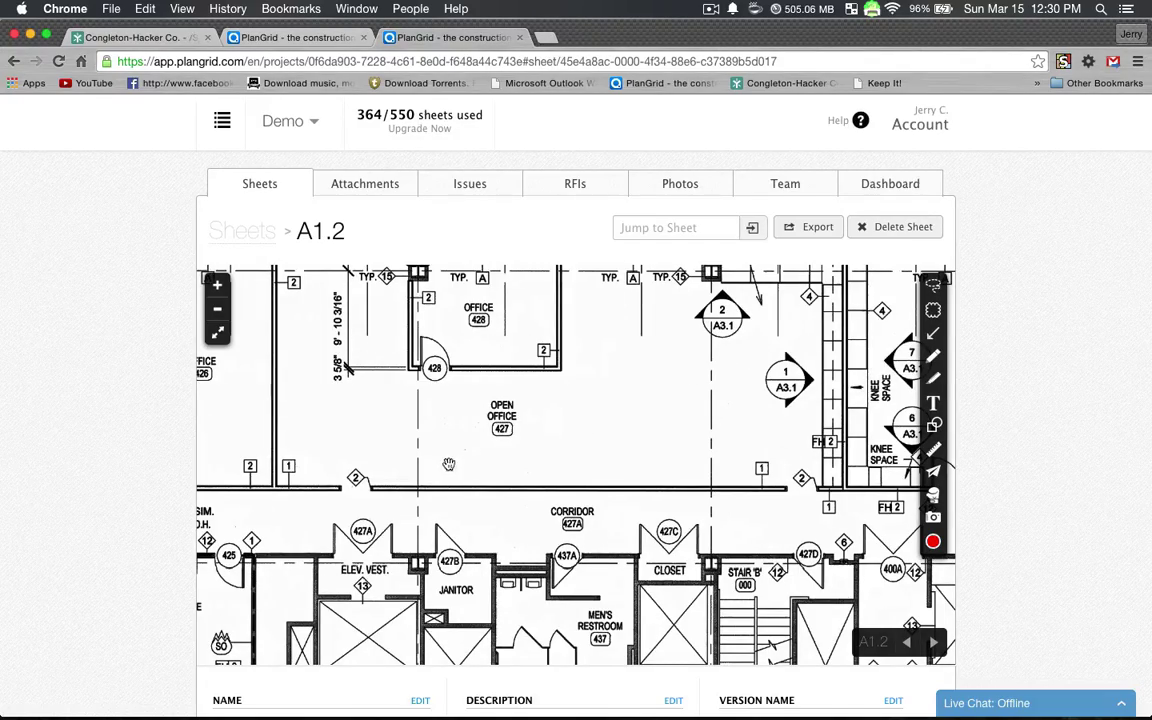
pyautogui.hscroll(-5, 619, 456)
pyautogui.scroll(-5, 619, 456)
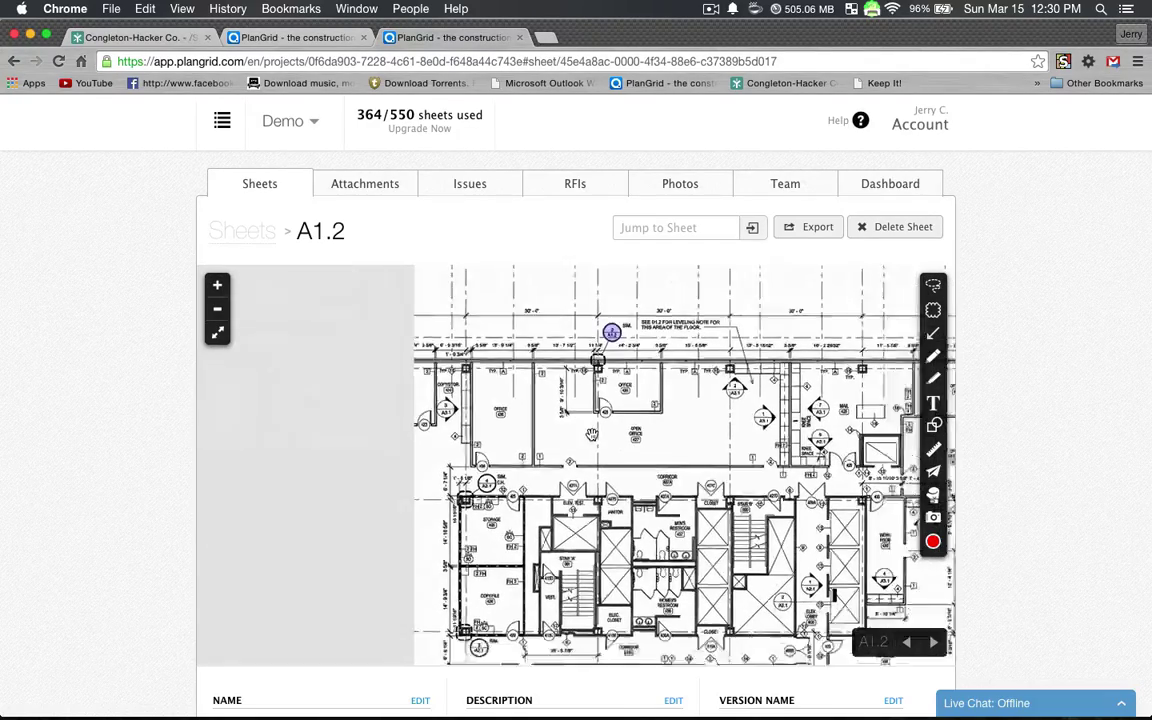
pyautogui.scroll(5, 616, 431)
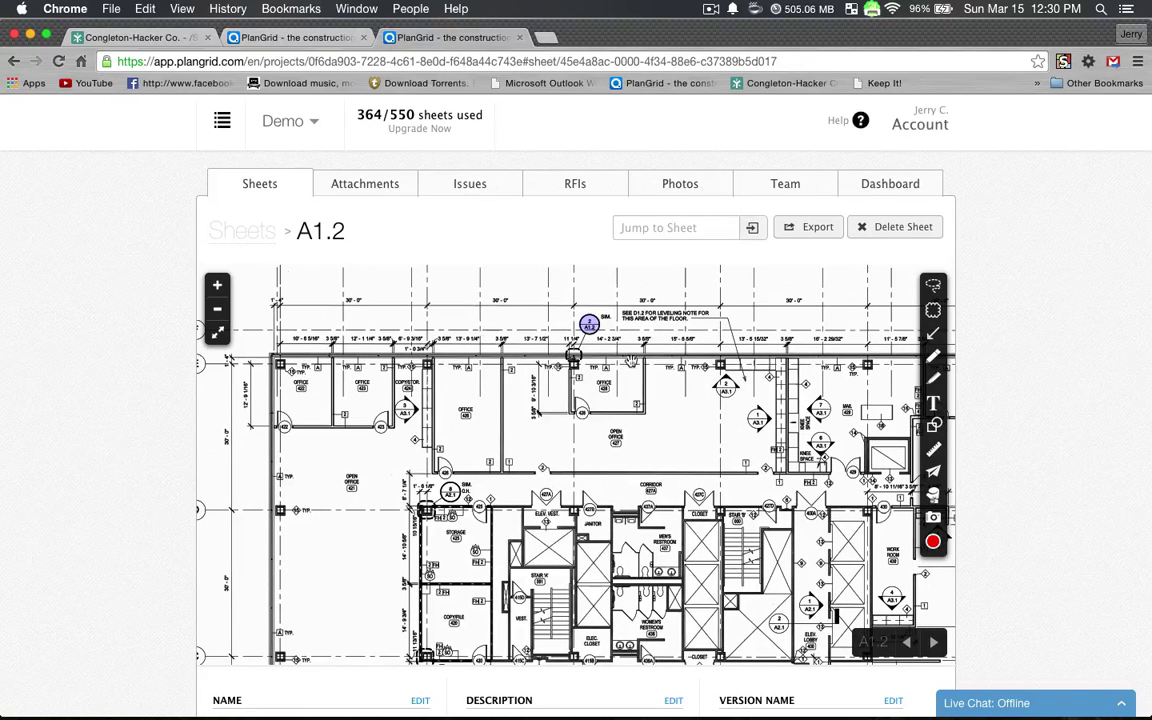
pyautogui.click(589, 324)
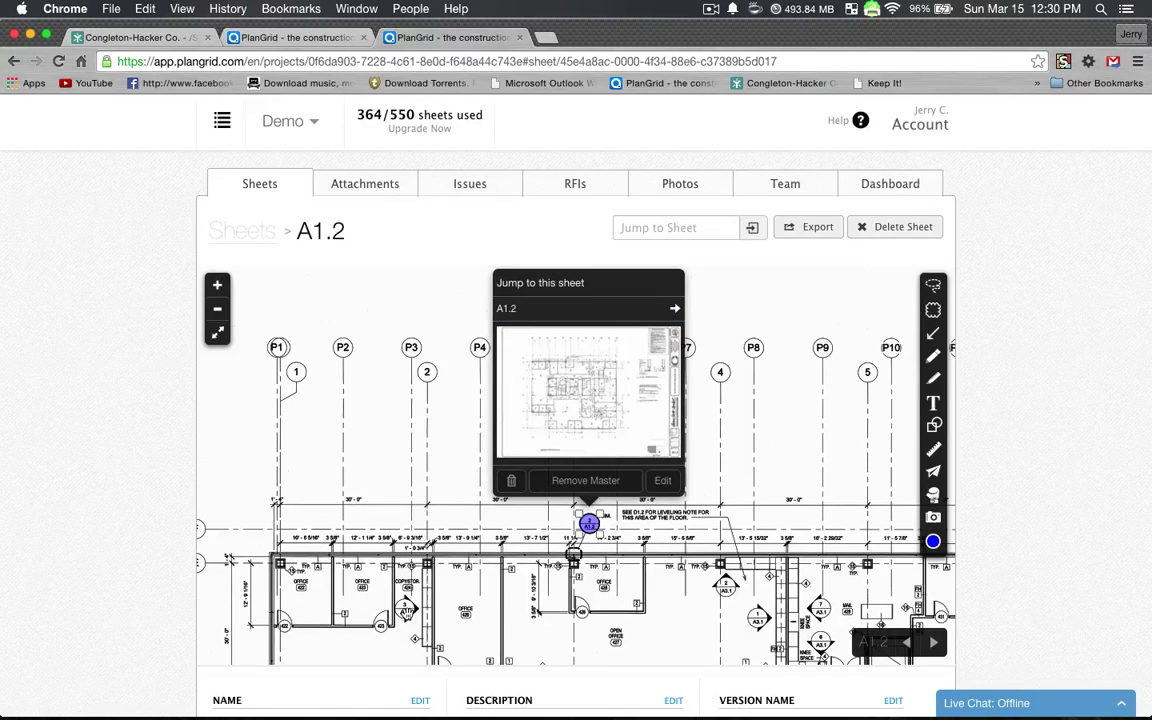
# - Dismiss the callout jump preview and deselect the marker on sheet A1.2's floor plan
pyautogui.scroll(-3, 430, 548)
pyautogui.scroll(6, 476, 551)
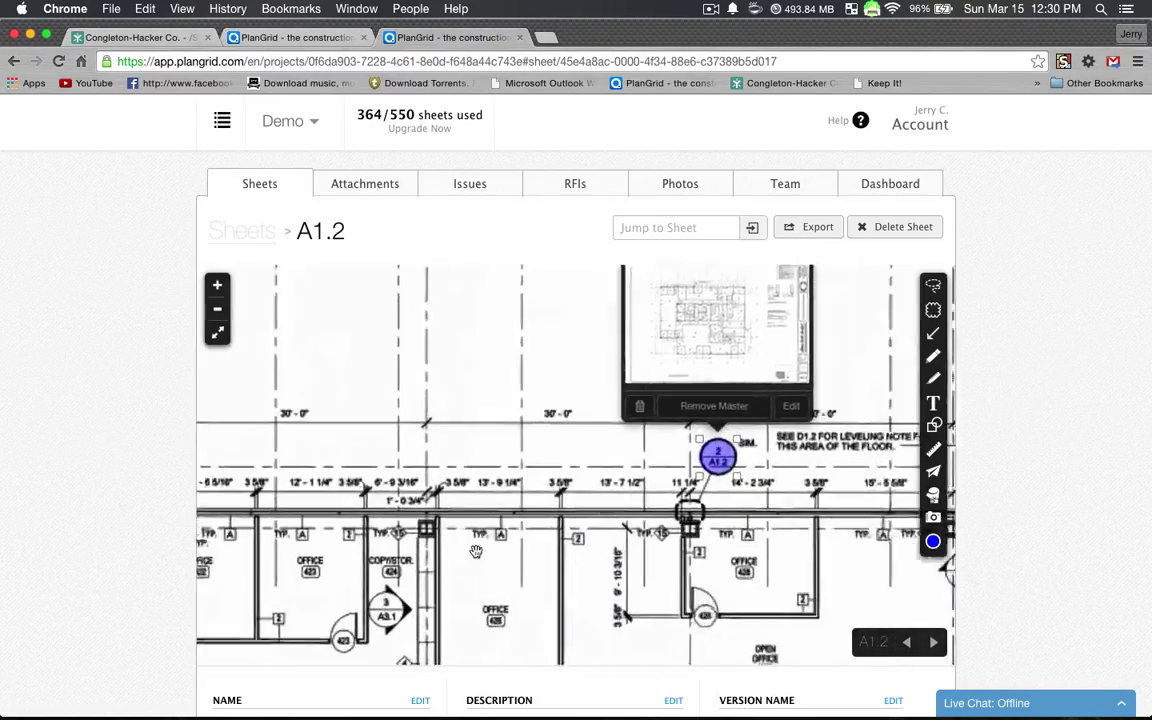
pyautogui.click(478, 548)
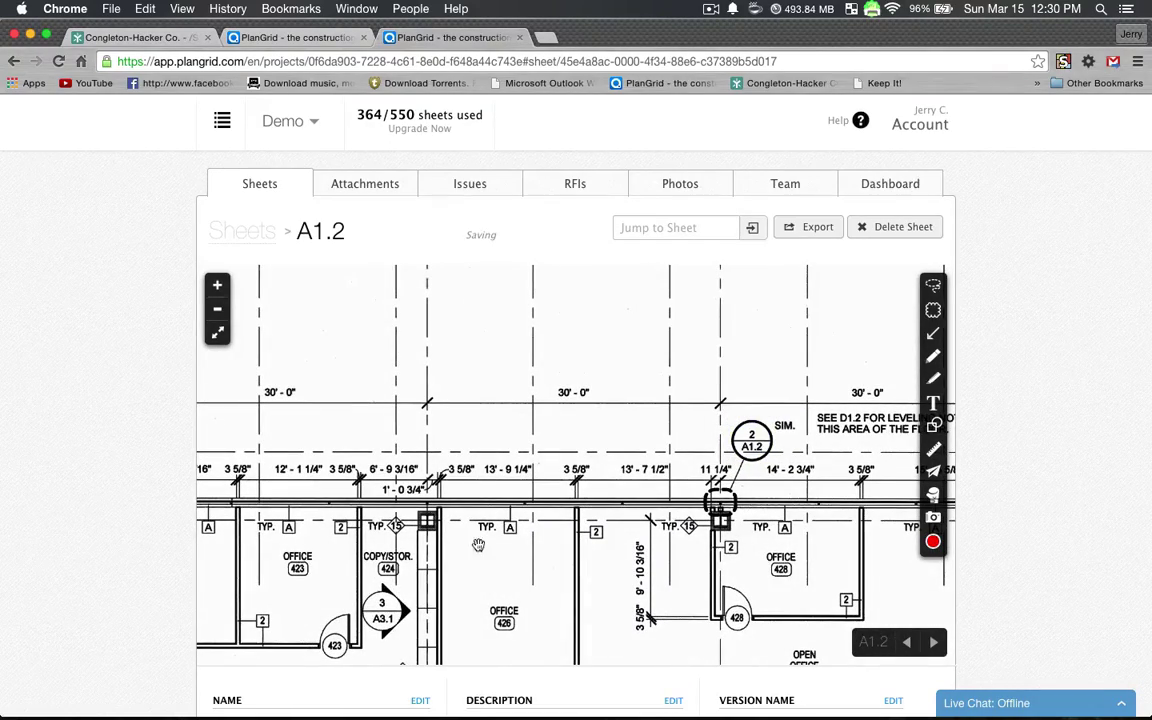
pyautogui.scroll(-3, 414, 578)
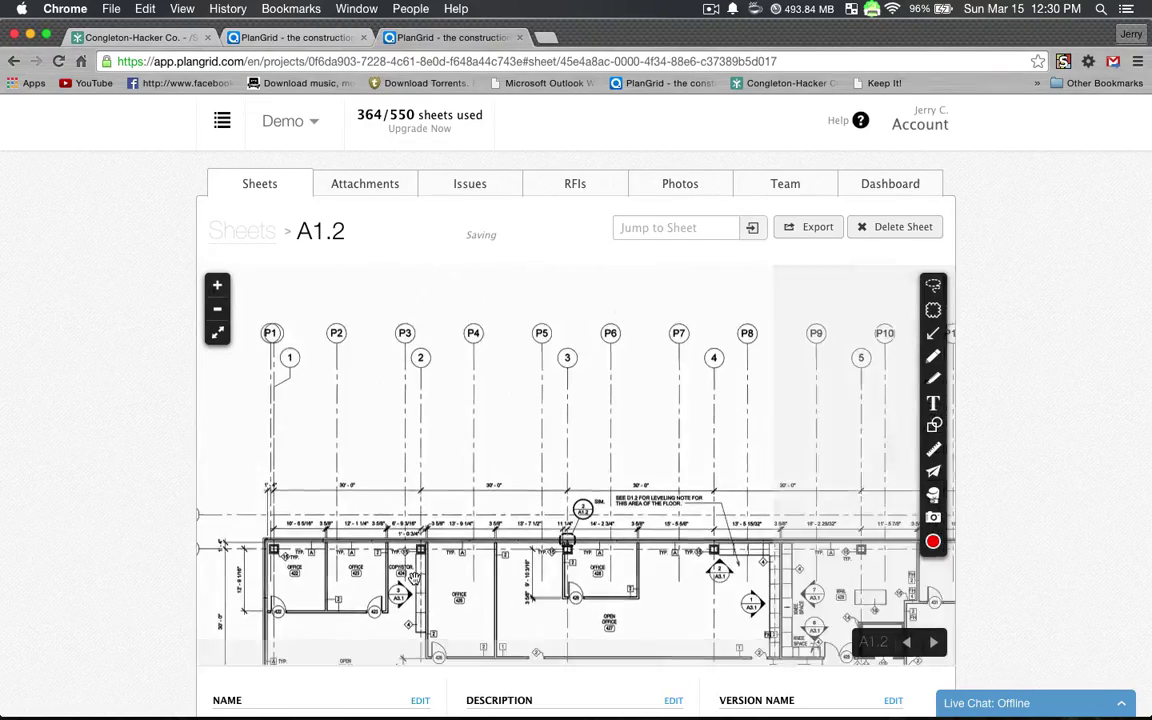
pyautogui.scroll(2, 411, 447)
pyautogui.scroll(1, 411, 447)
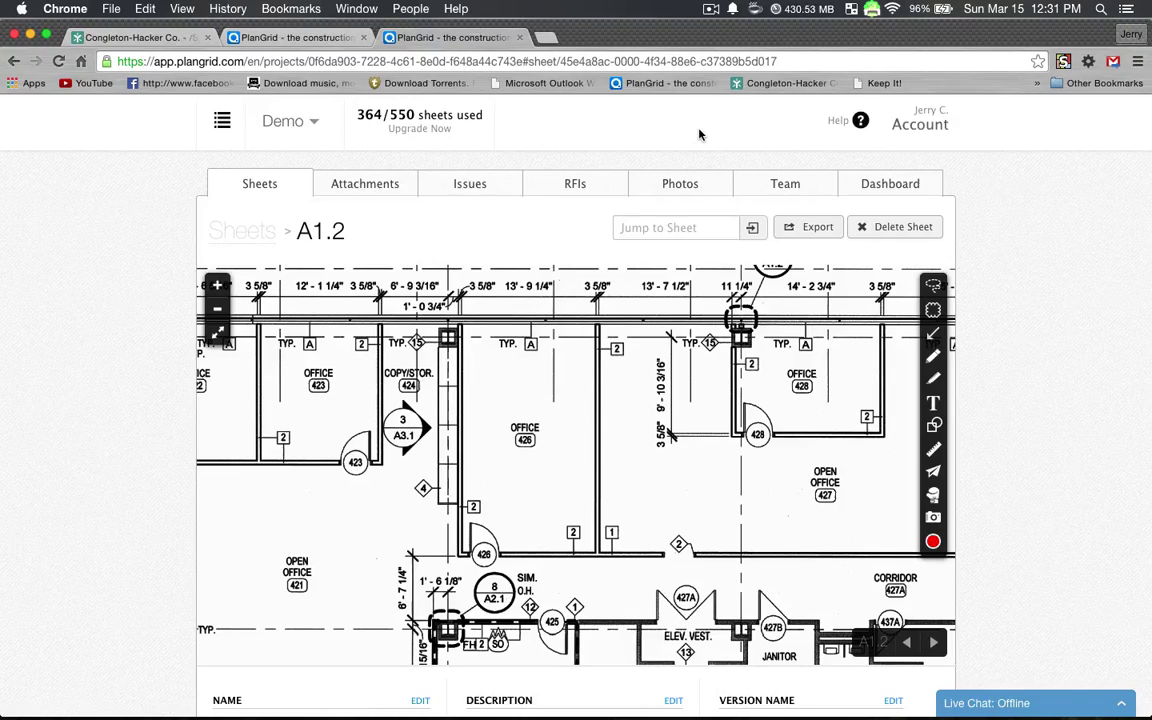
pyautogui.click(711, 9)
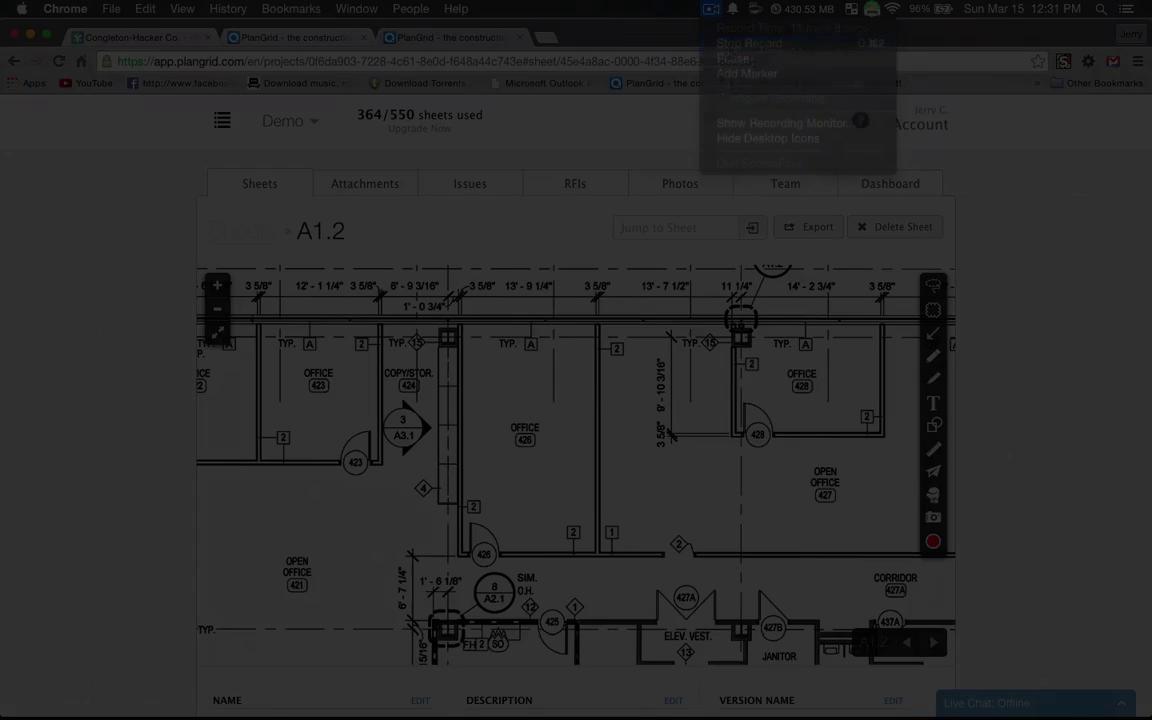